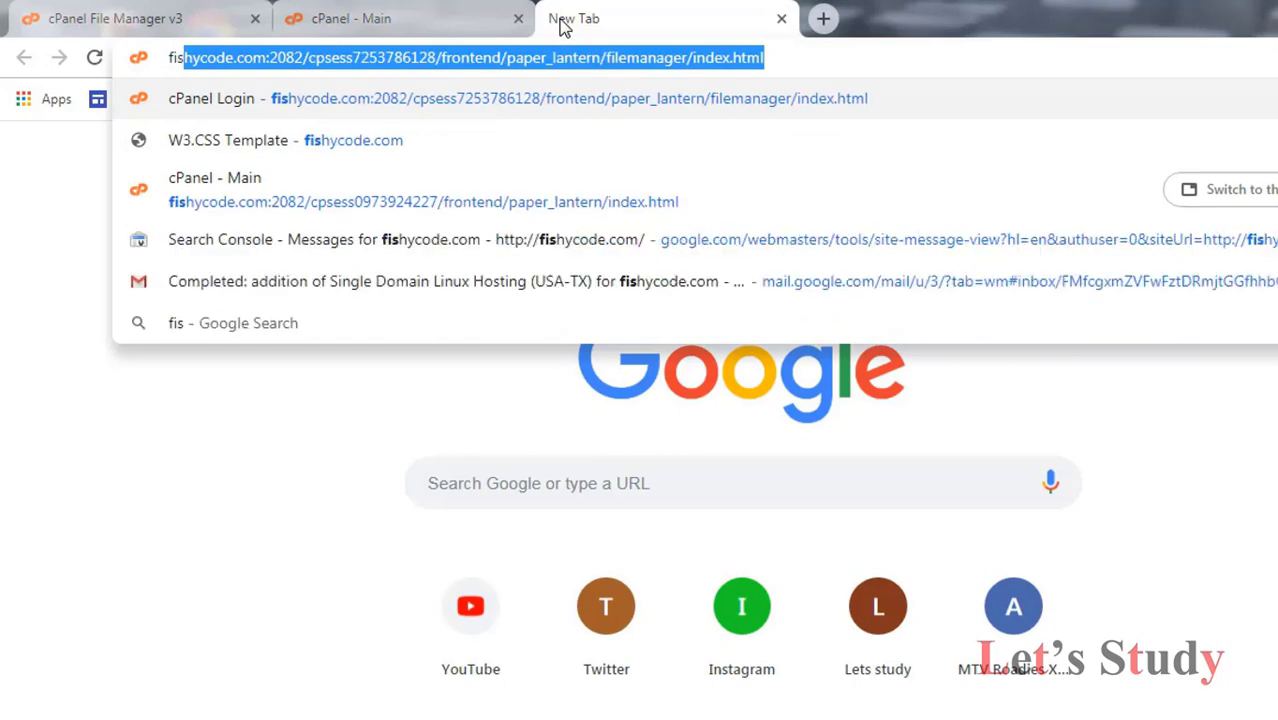
Load fishycode.com in the new tab and look over the live site and the cPanel main page.
text(de.com)
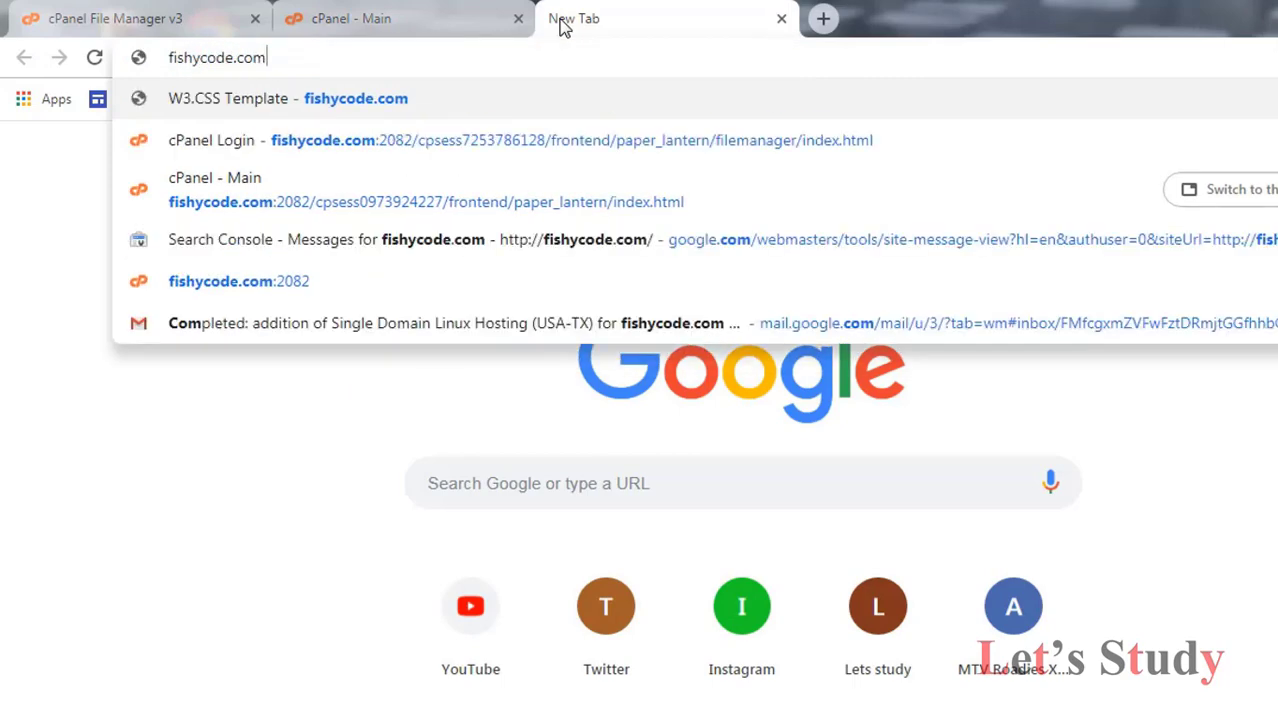
key(Return)
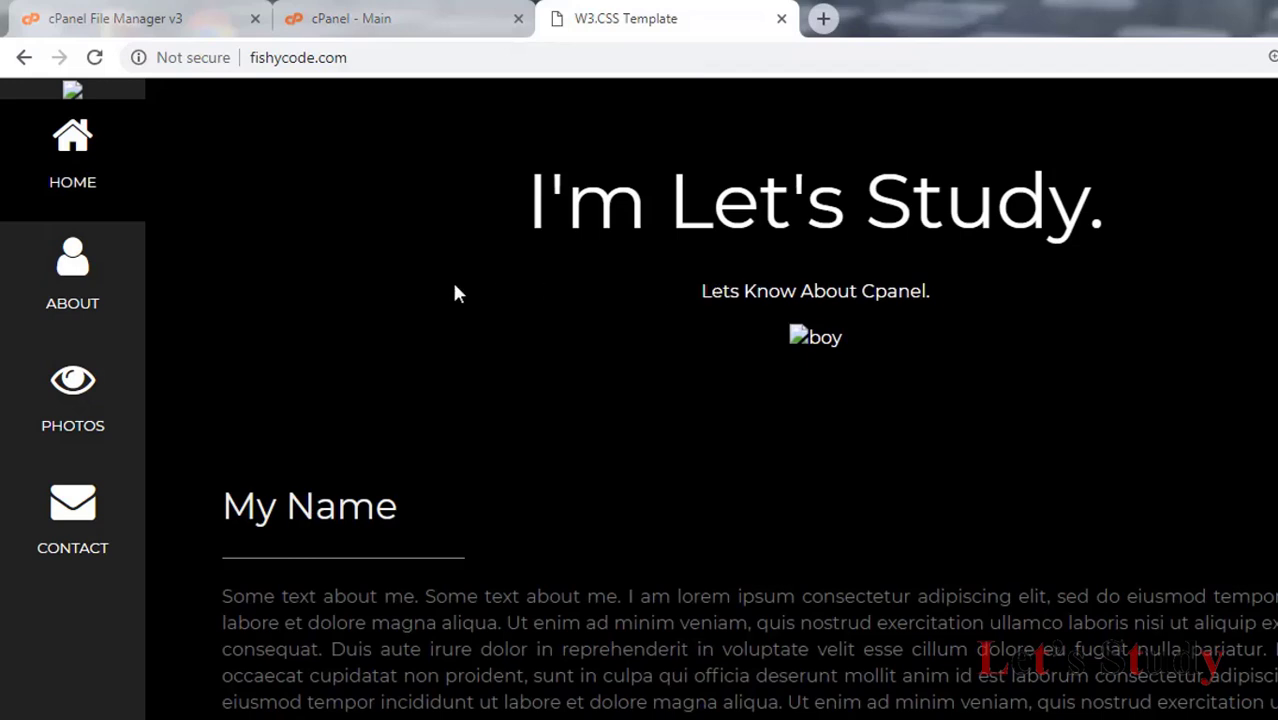
click(379, 18)
scroll(676, 440, up, 2)
scroll(371, 525, up, 1)
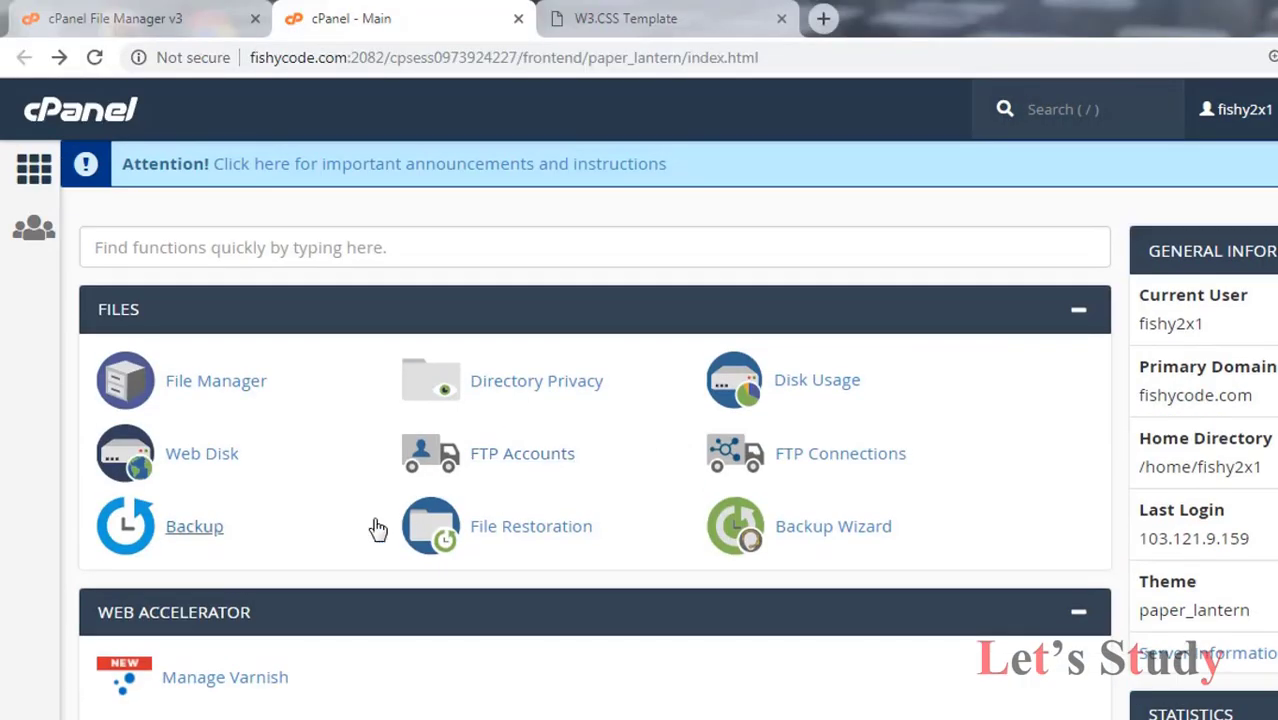
scroll(448, 513, down, 3)
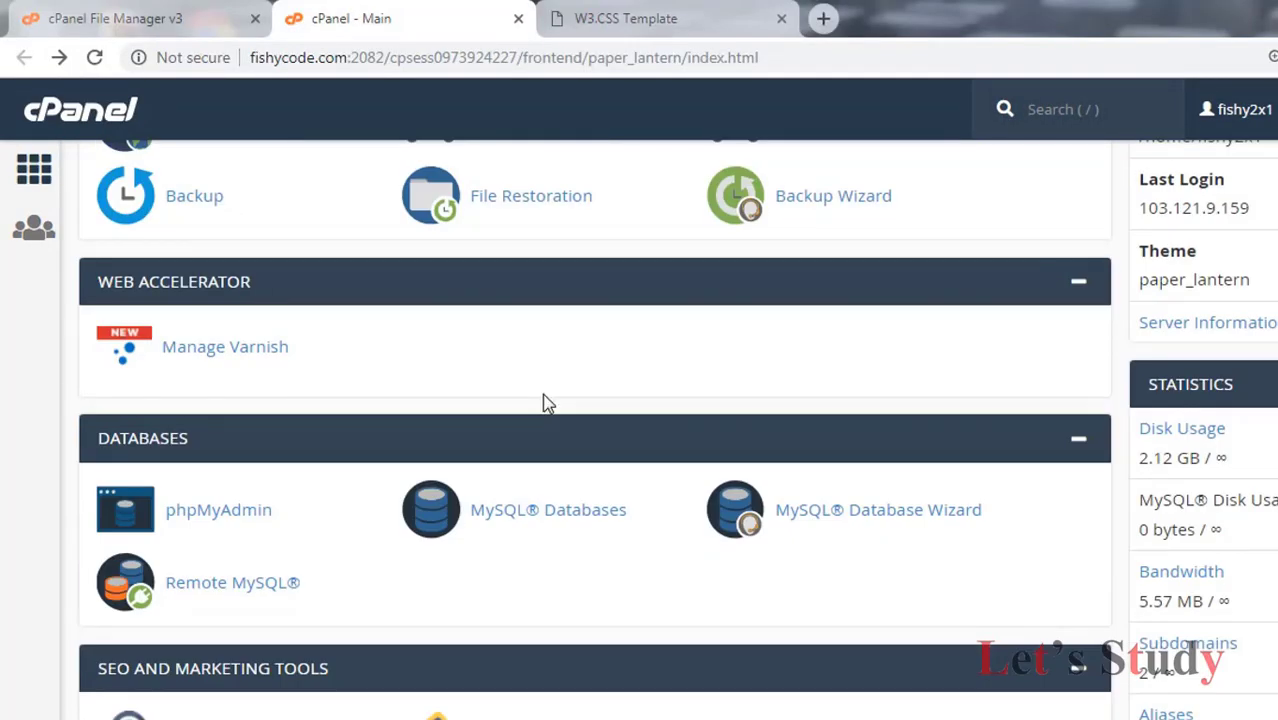
click(590, 16)
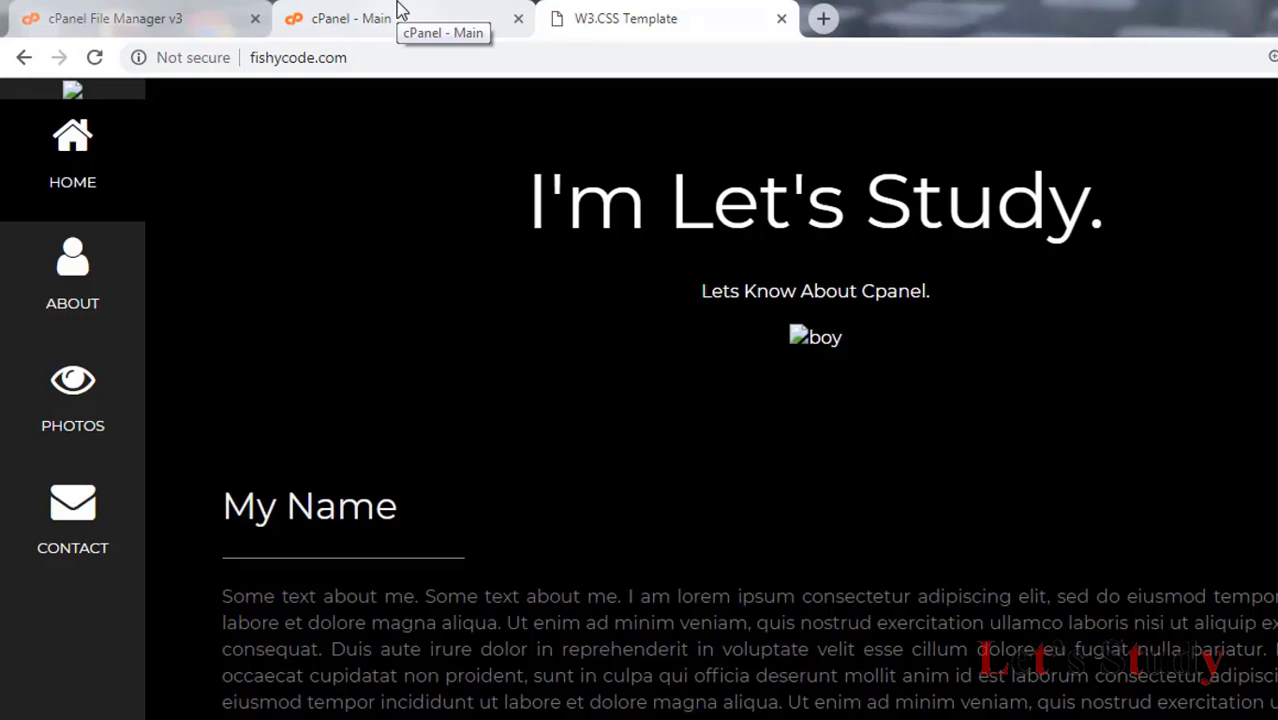
click(398, 14)
Switch to the desktop and examine the website files inside the "file" folder, closing the folder window when done.
key(super+d)
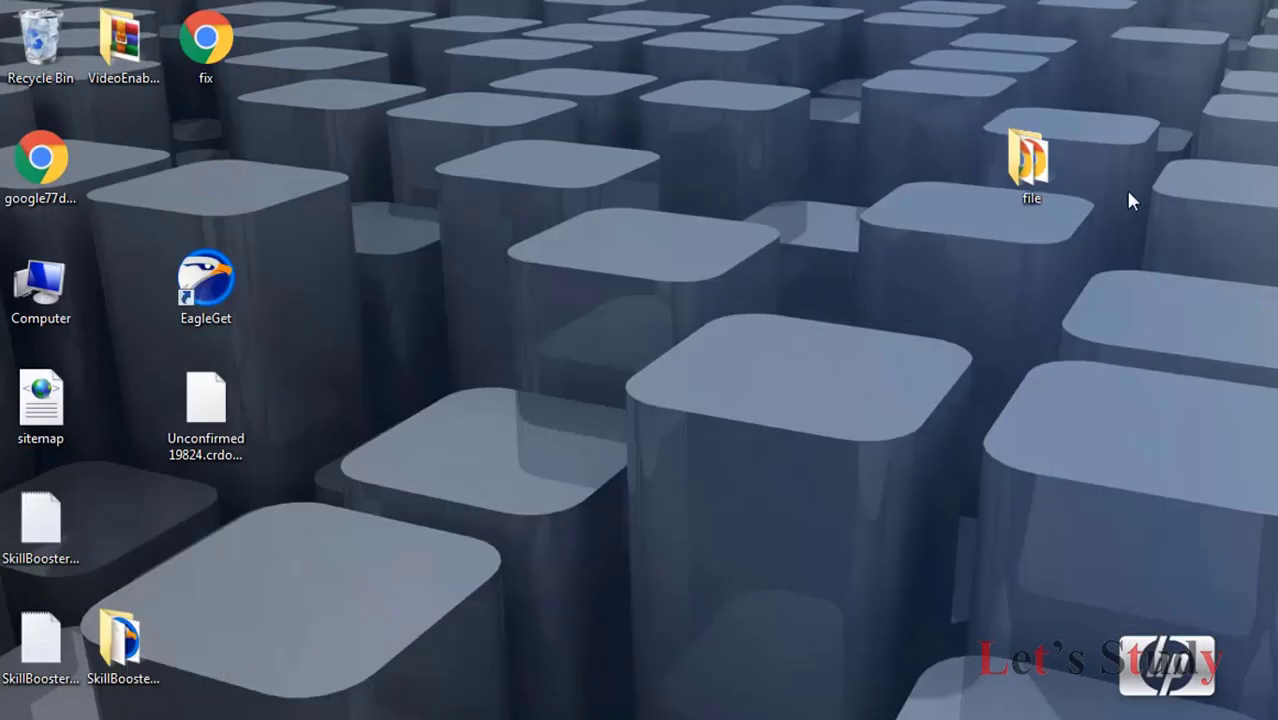
double_click(1031, 170)
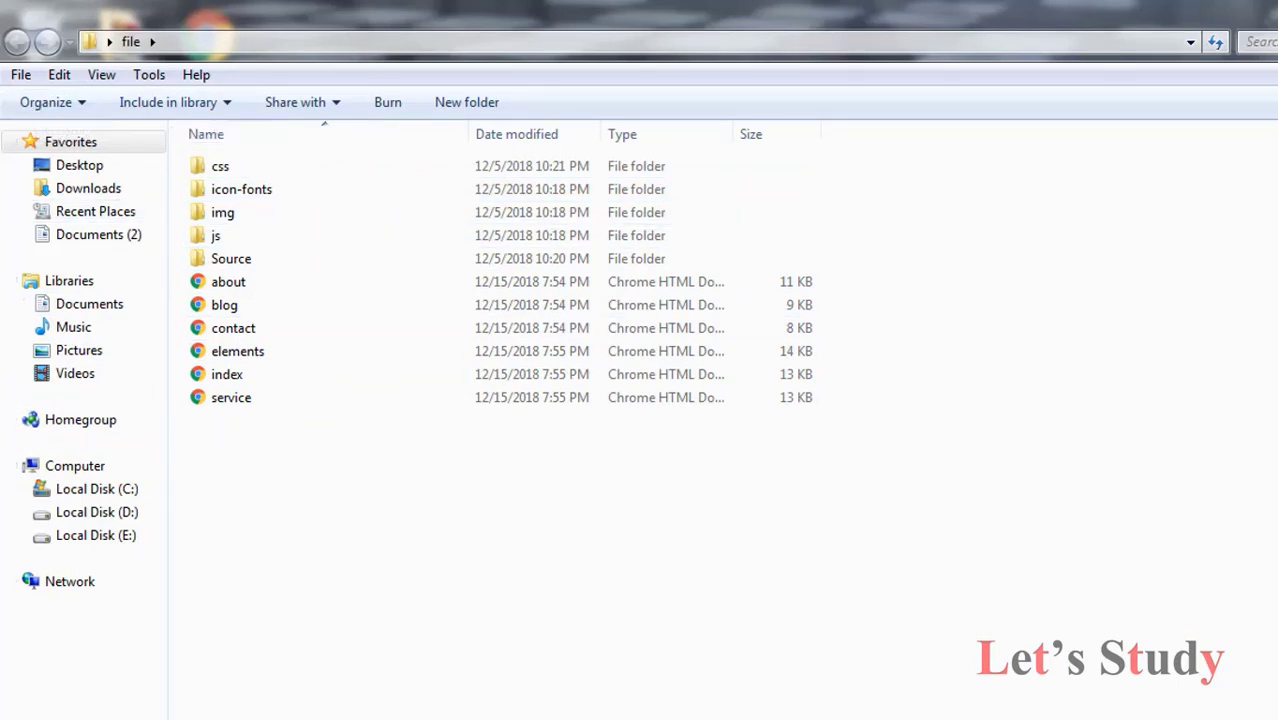
key(alt+F4)
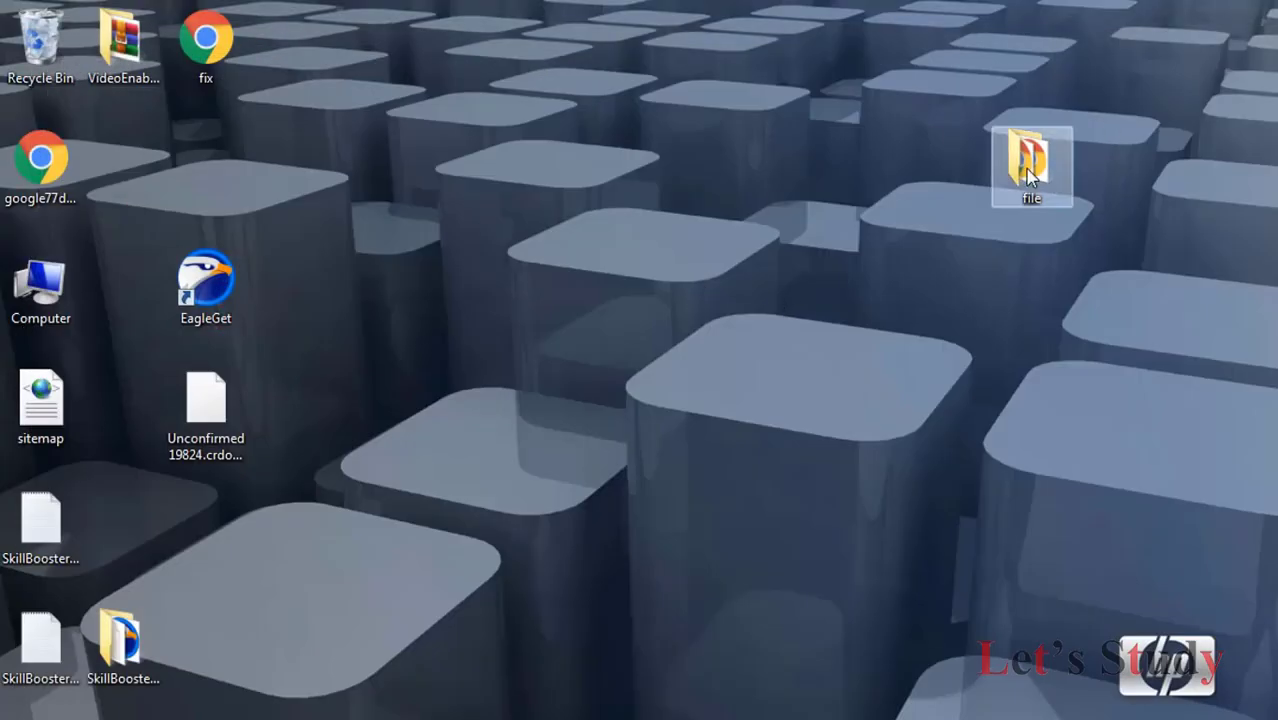
double_click(1030, 160)
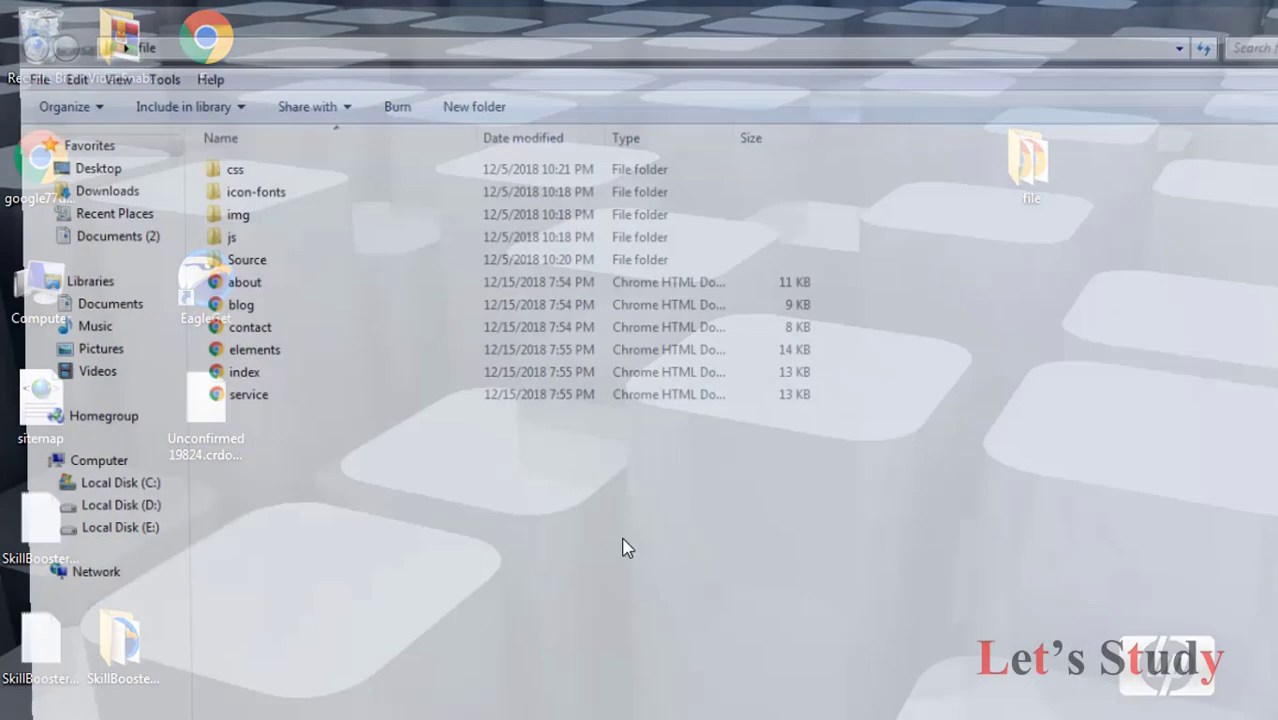
key(alt+F4)
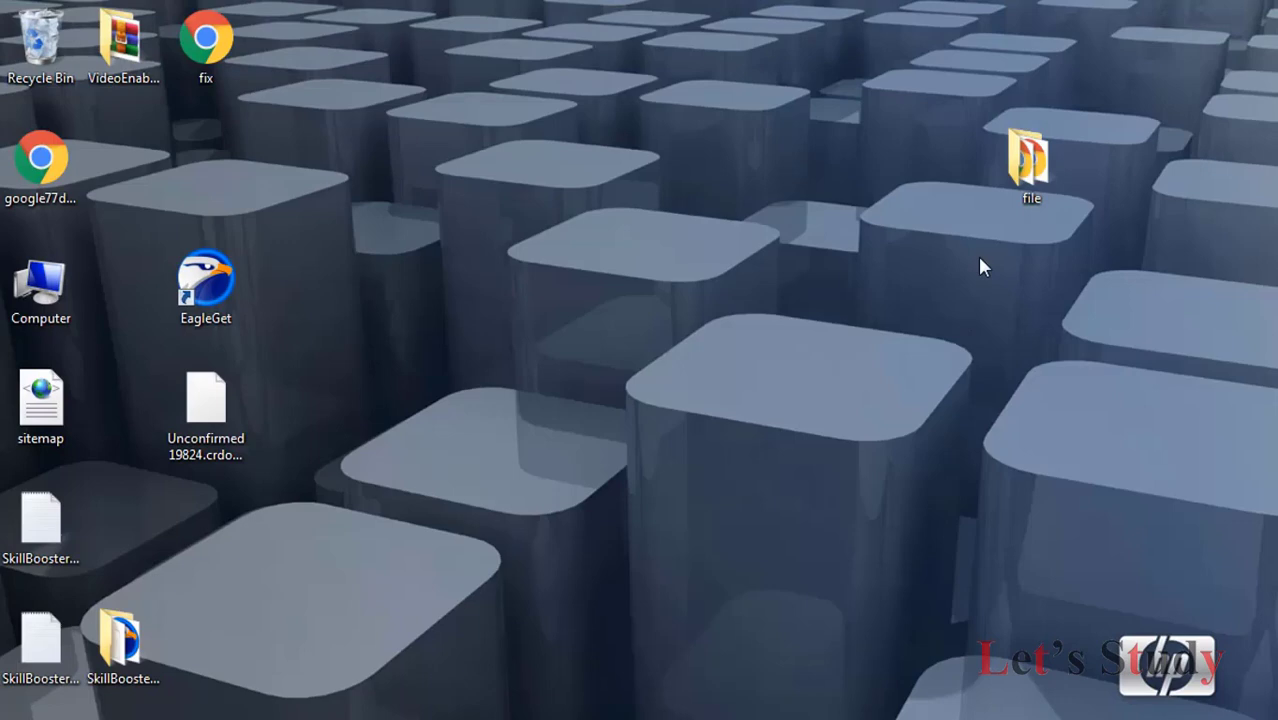
Compress the desktop folder "file" into file.zip in ZIP format and place the archive near the folder.
right_click(1030, 162)
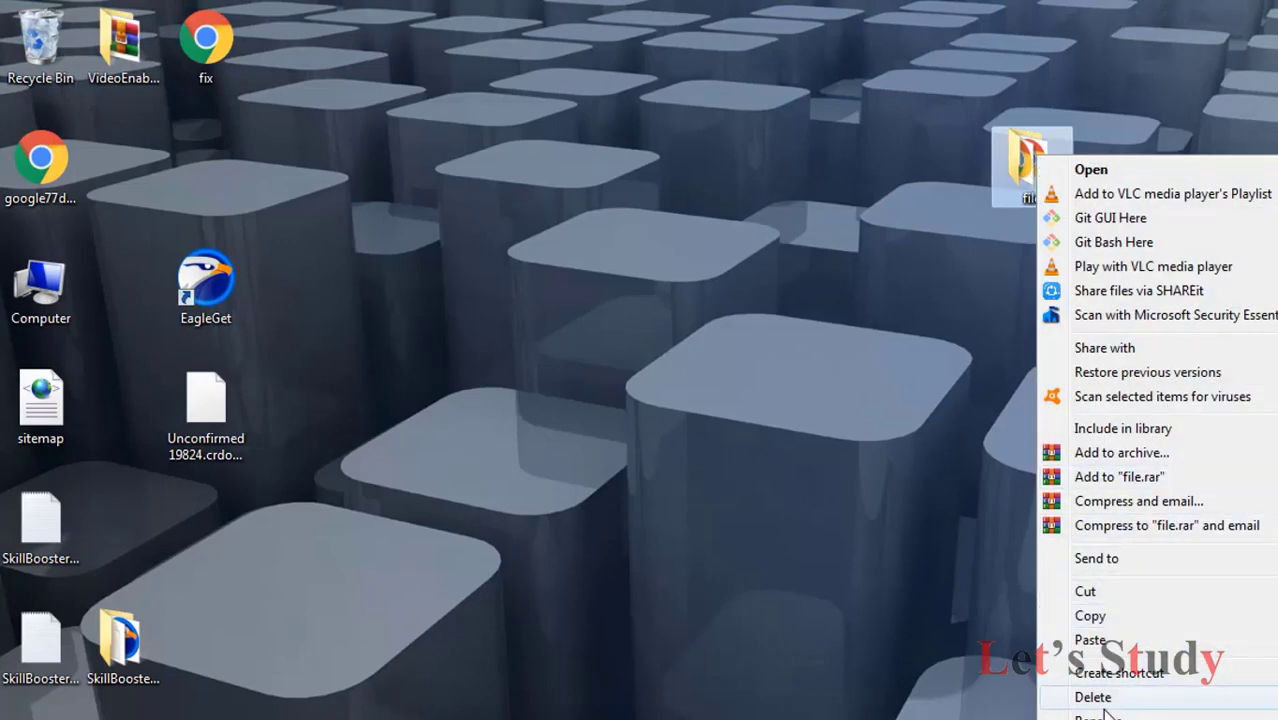
click(1148, 458)
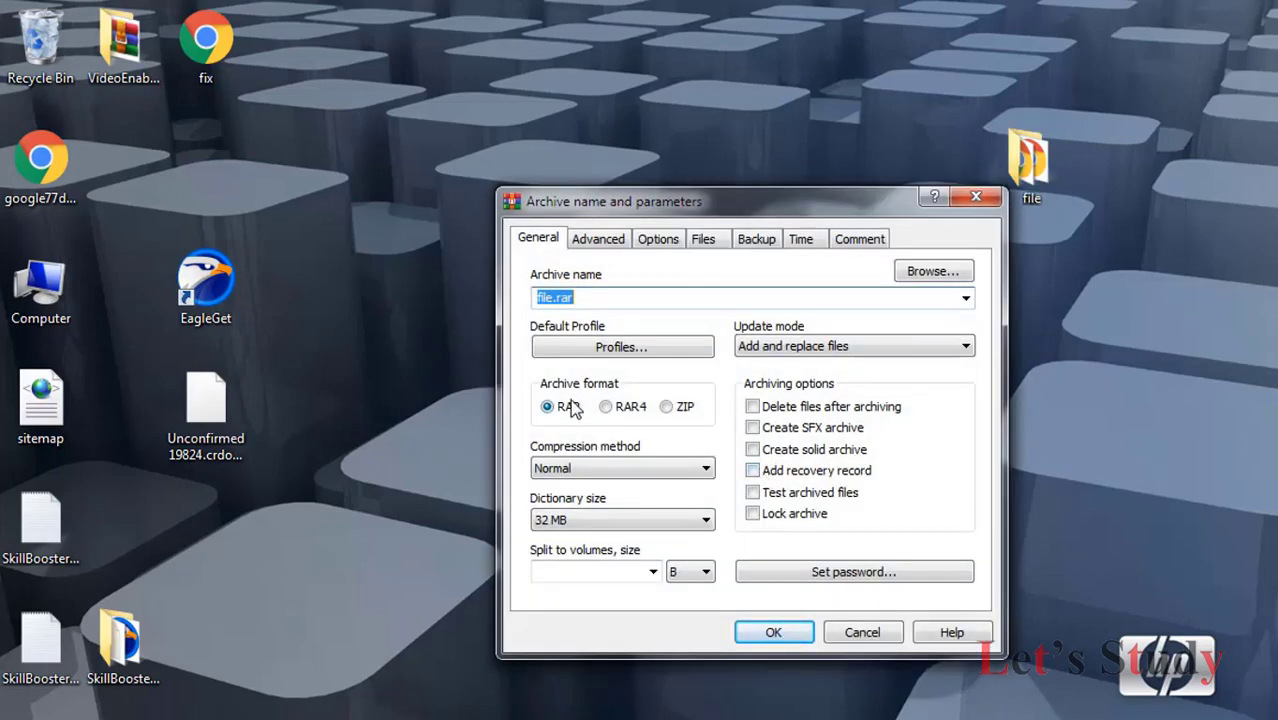
click(668, 407)
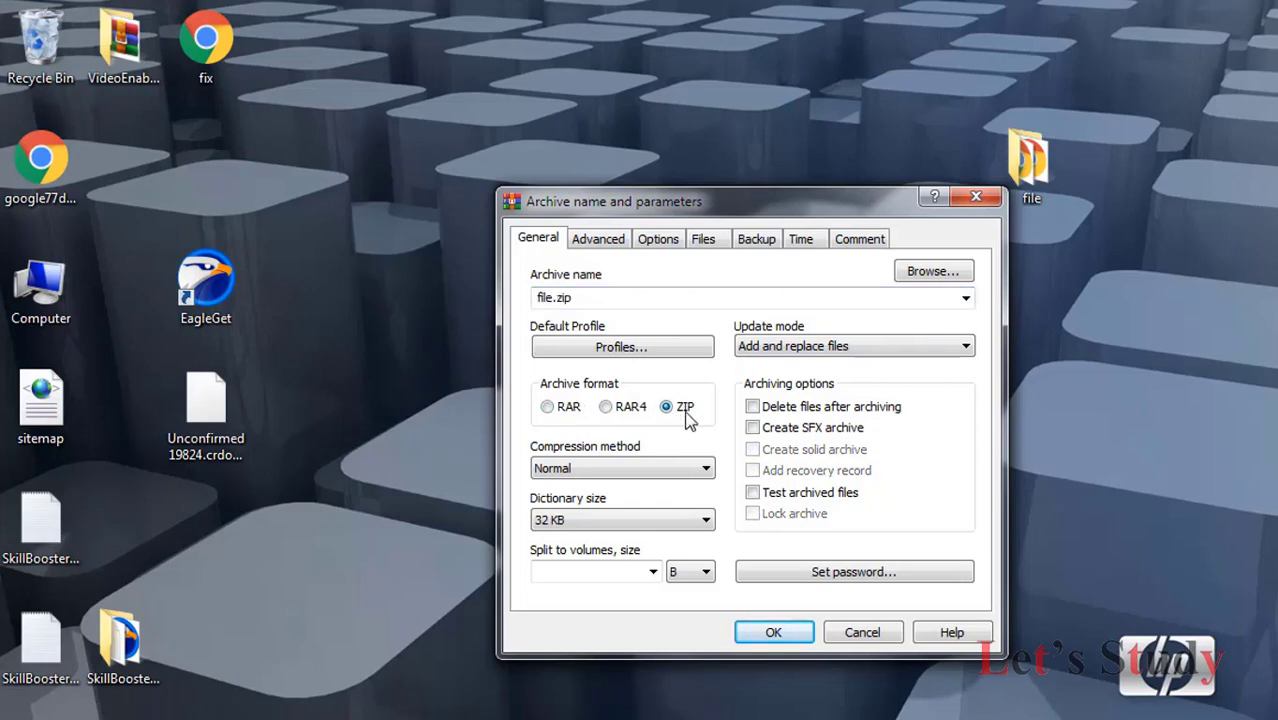
click(785, 634)
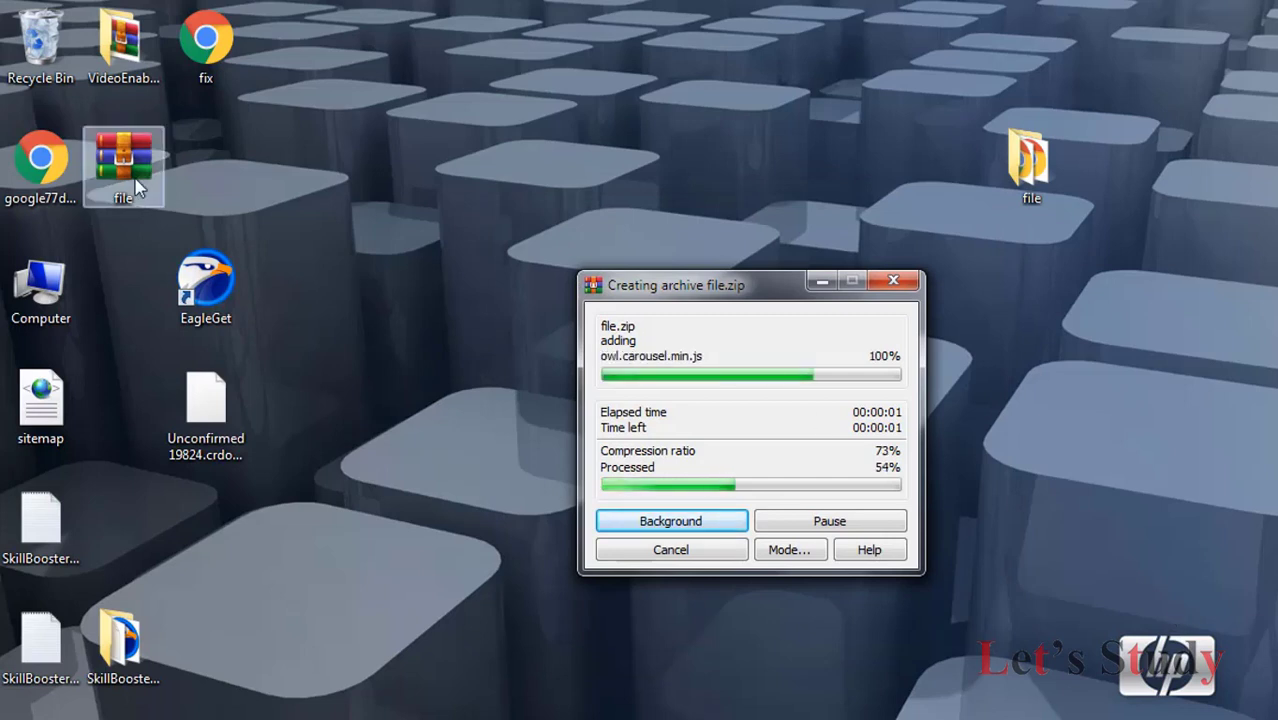
drag(118, 180, 785, 192)
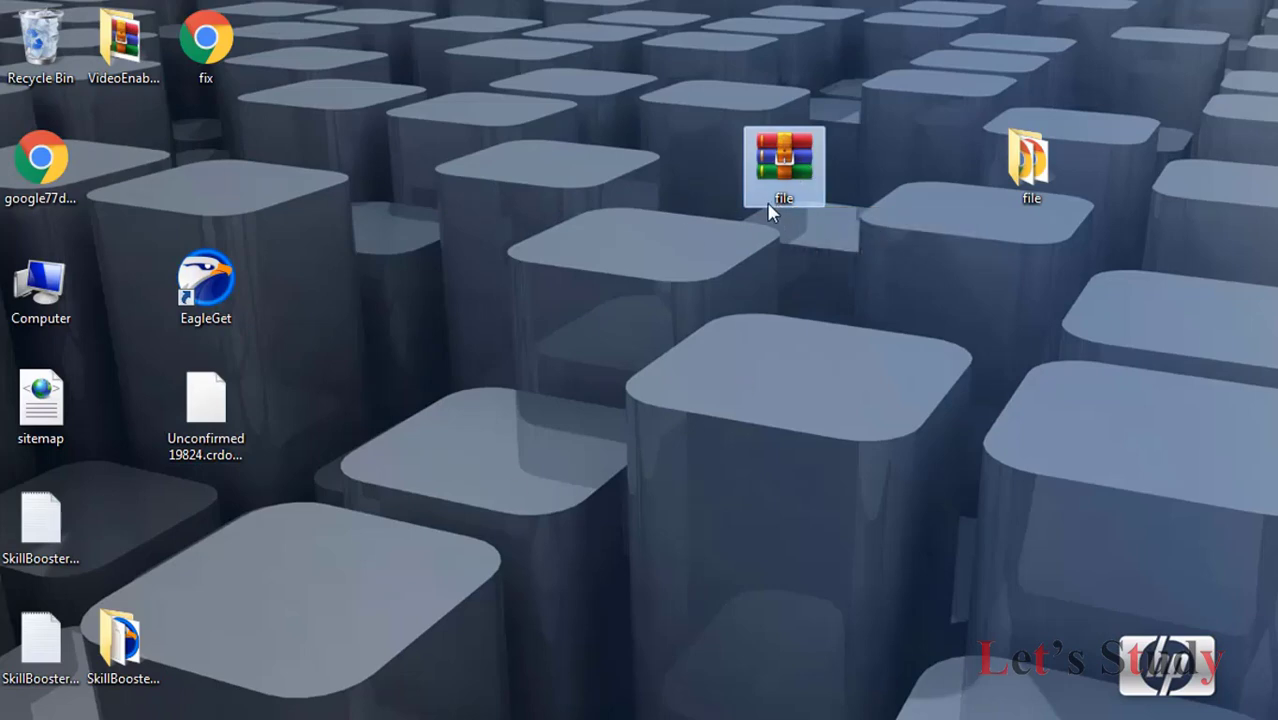
Switch back to cPanel in the browser and open the public_html folder in File Manager.
key(alt+Tab)
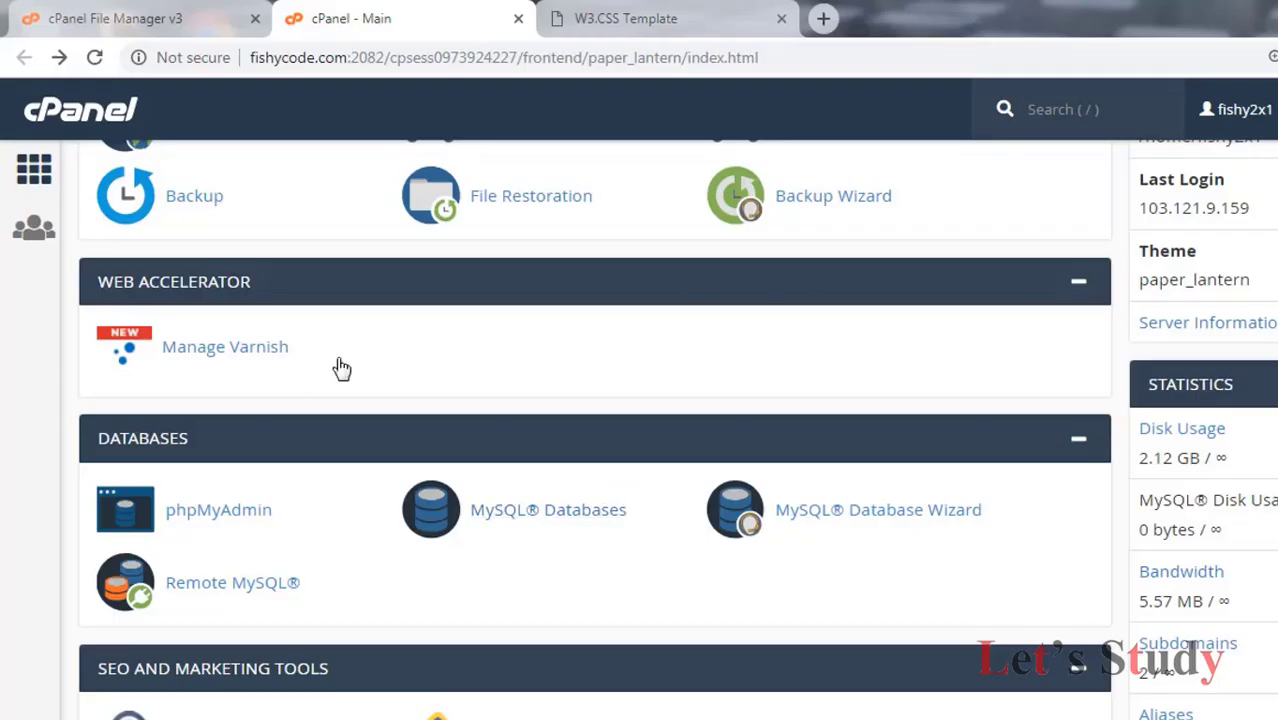
scroll(337, 368, up, 4)
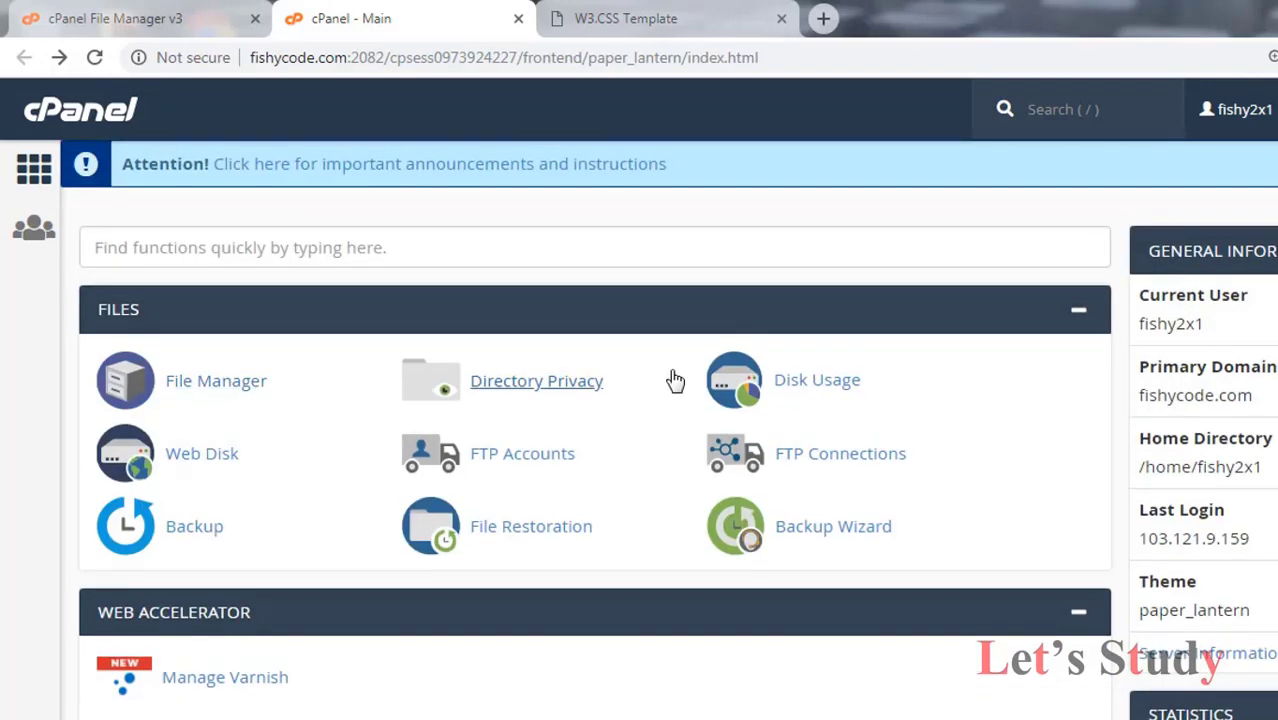
click(209, 397)
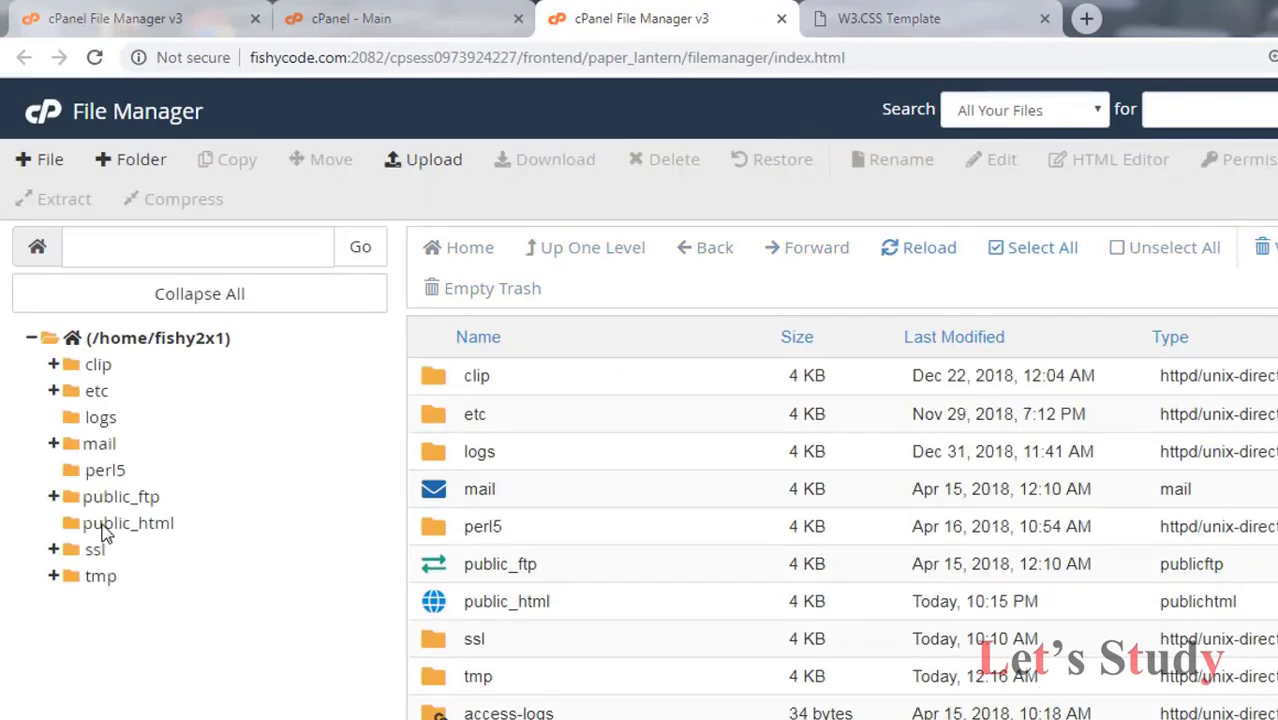
click(104, 526)
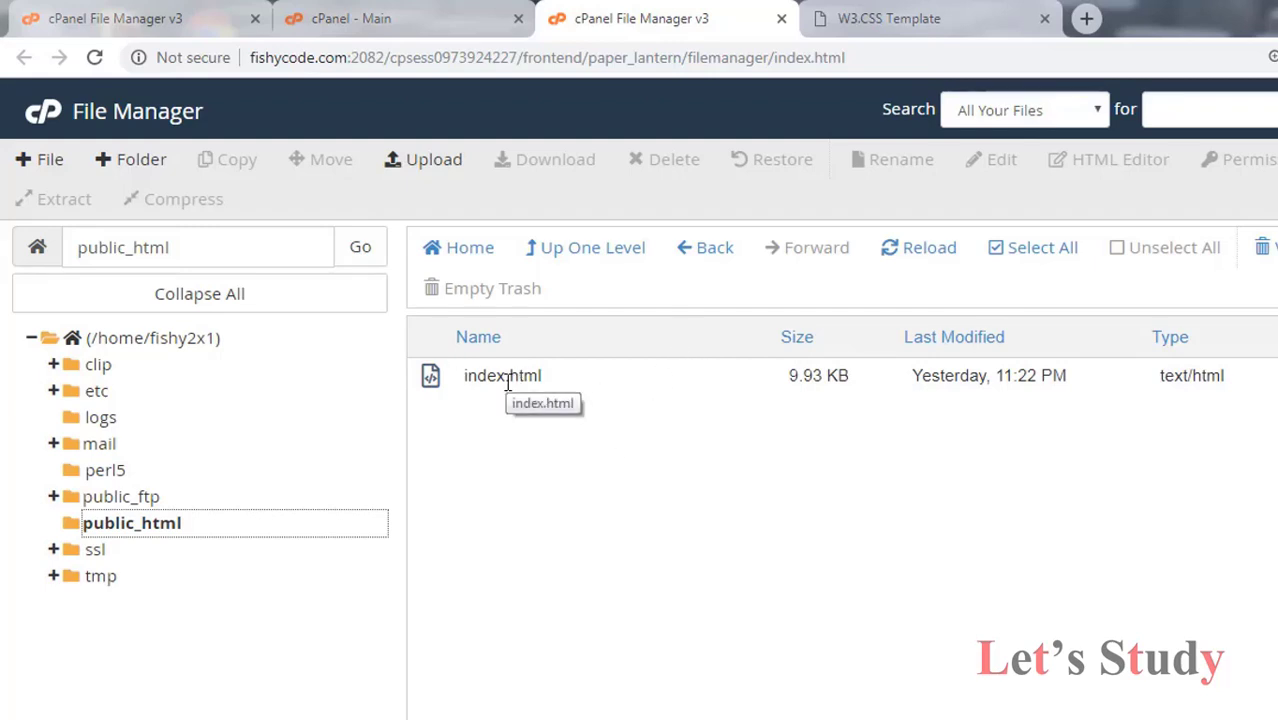
Compare the live fishycode.com page with the index.html file stored in public_html.
click(900, 18)
scroll(876, 207, down, 7)
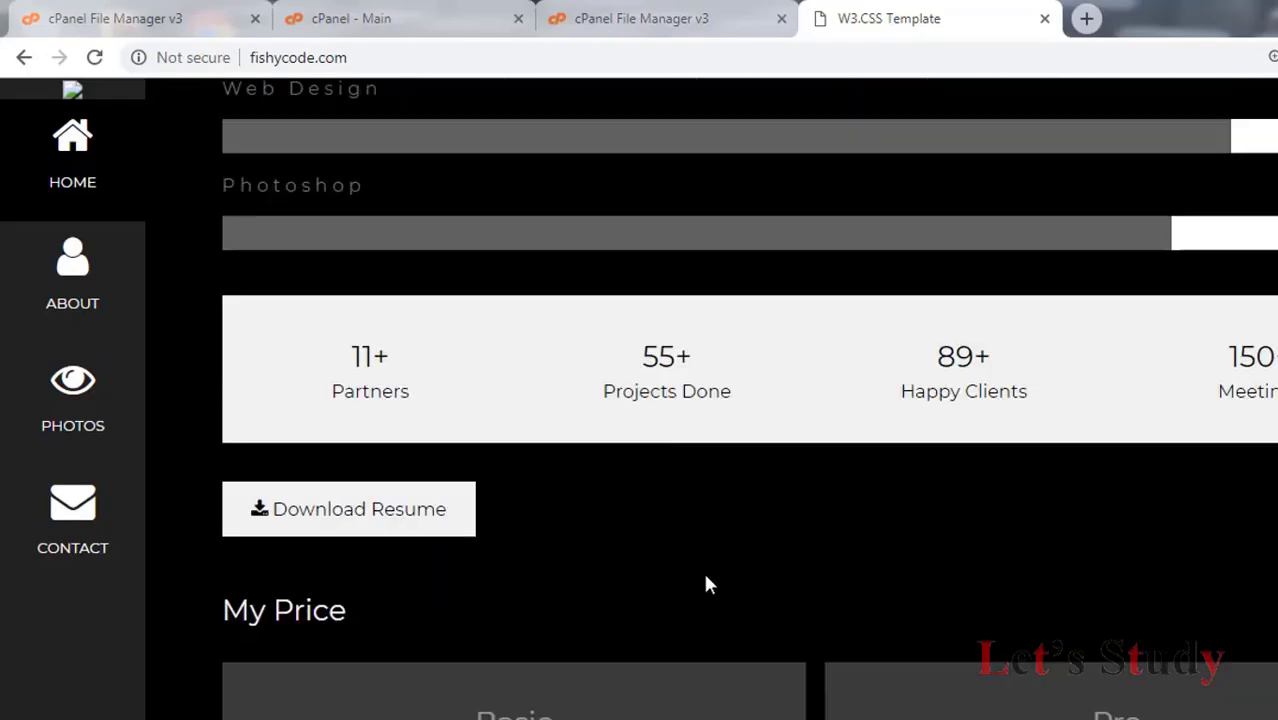
click(388, 58)
click(379, 357)
scroll(513, 610, up, 8)
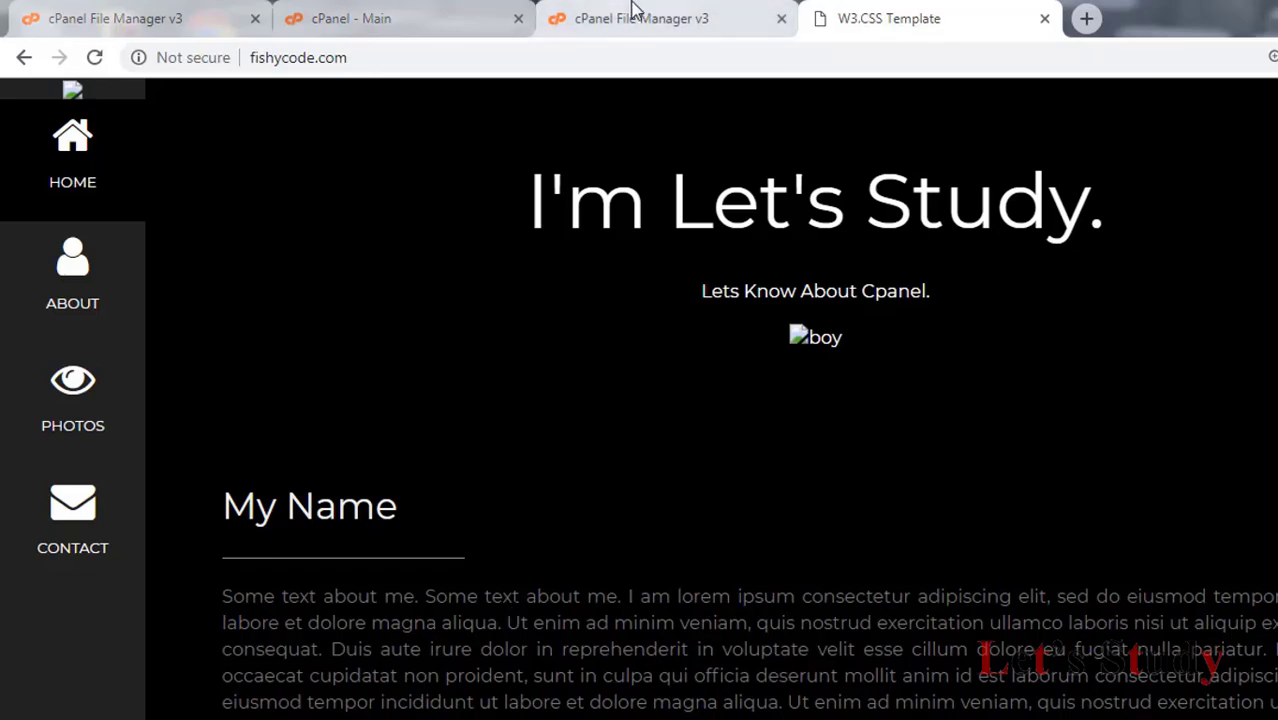
click(630, 18)
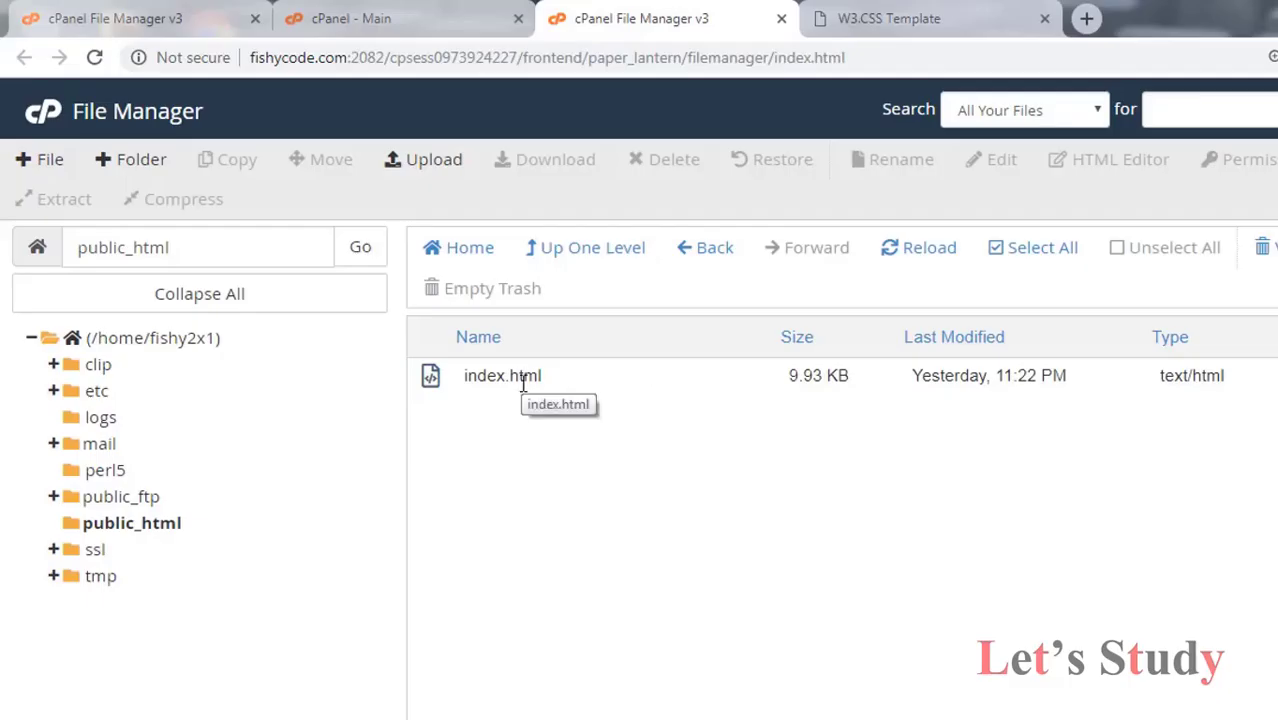
click(955, 18)
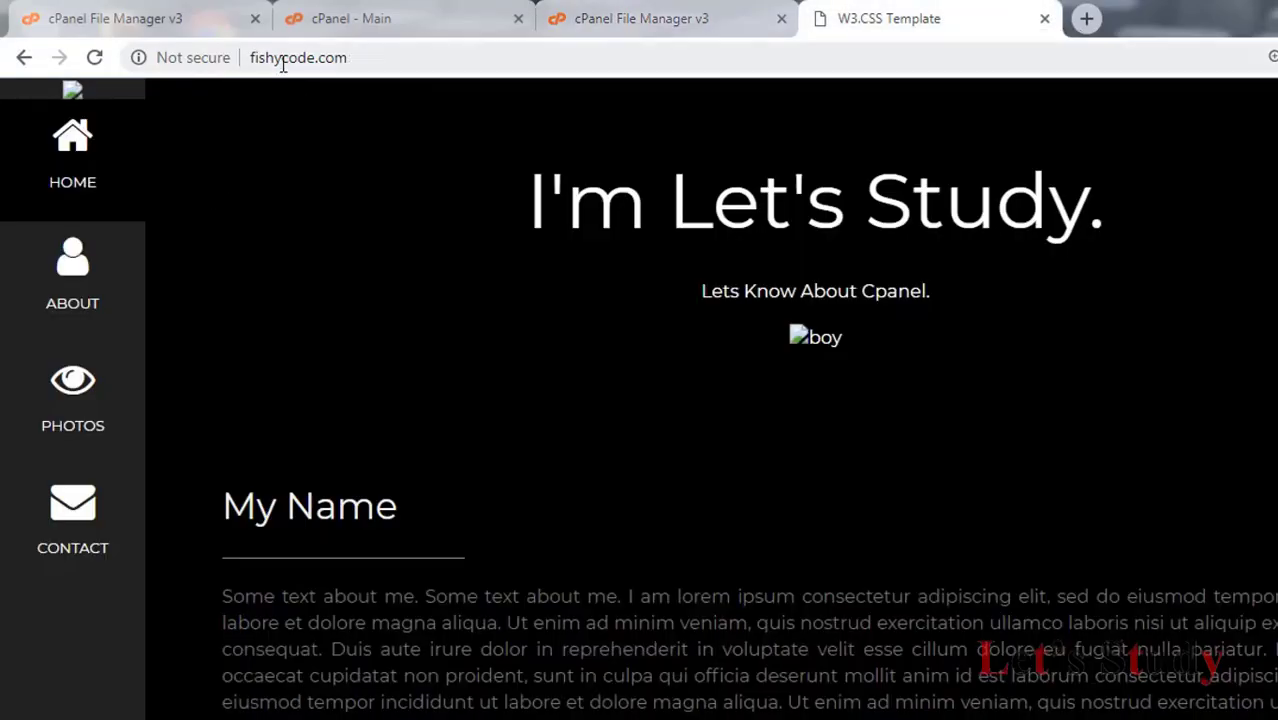
Open the Subdomains page from the Domains section of cPanel and bring up its creation form.
click(418, 12)
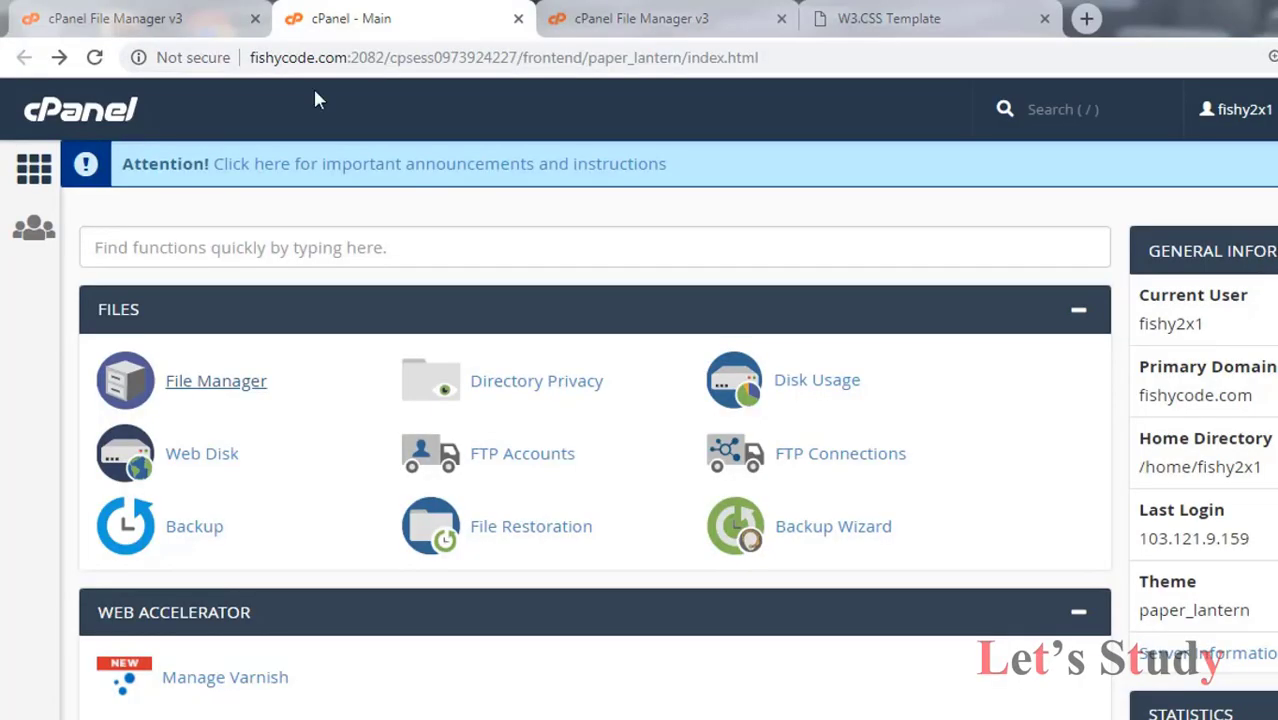
scroll(678, 609, down, 3)
scroll(678, 609, down, 7)
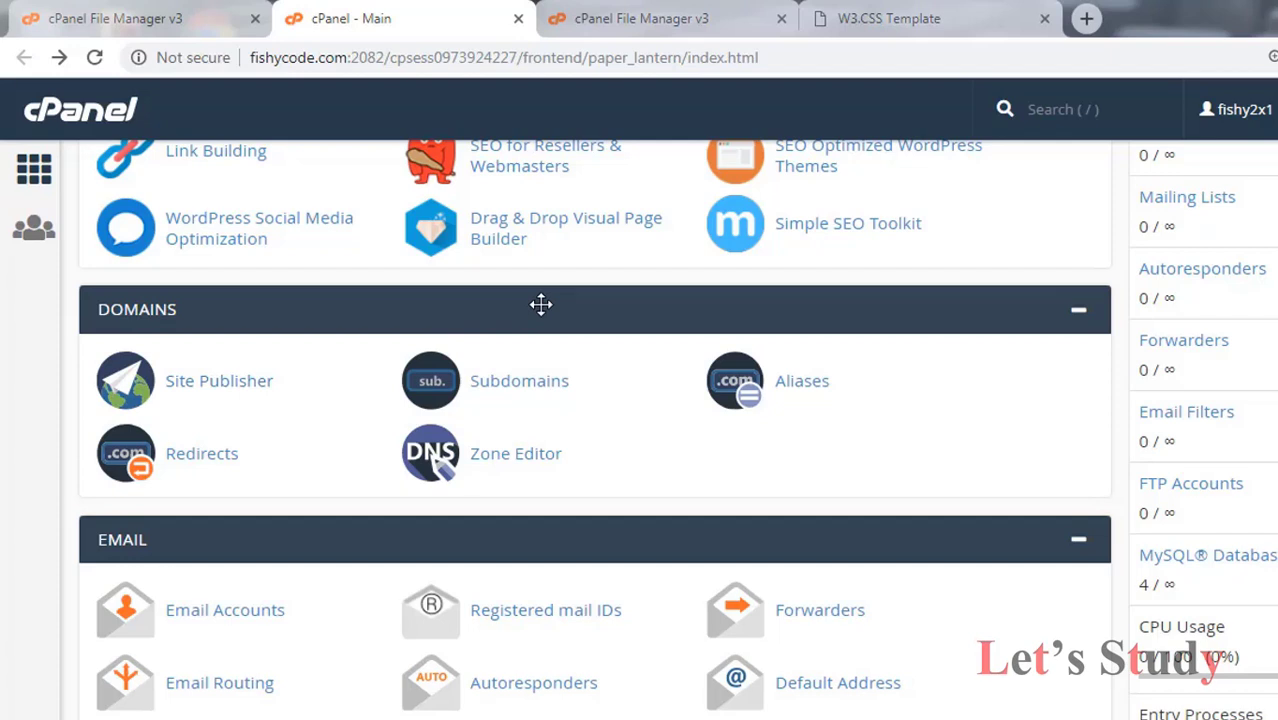
click(530, 392)
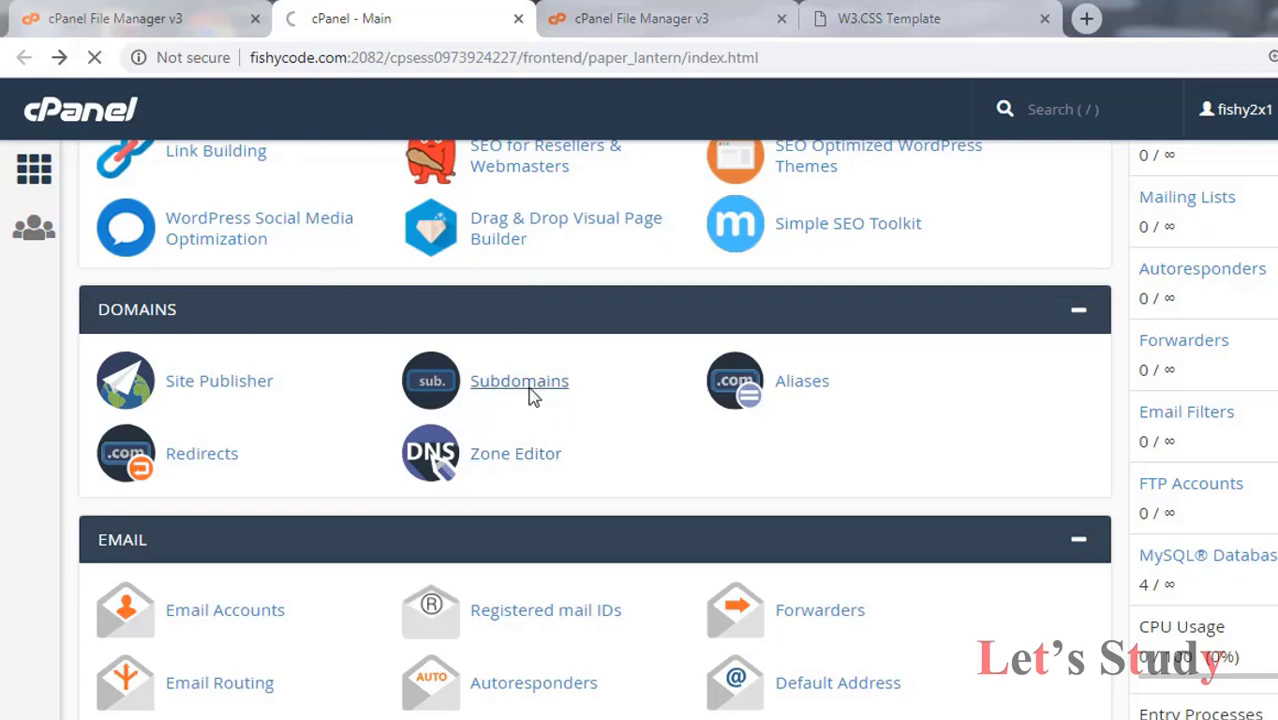
scroll(120, 270, down, 3)
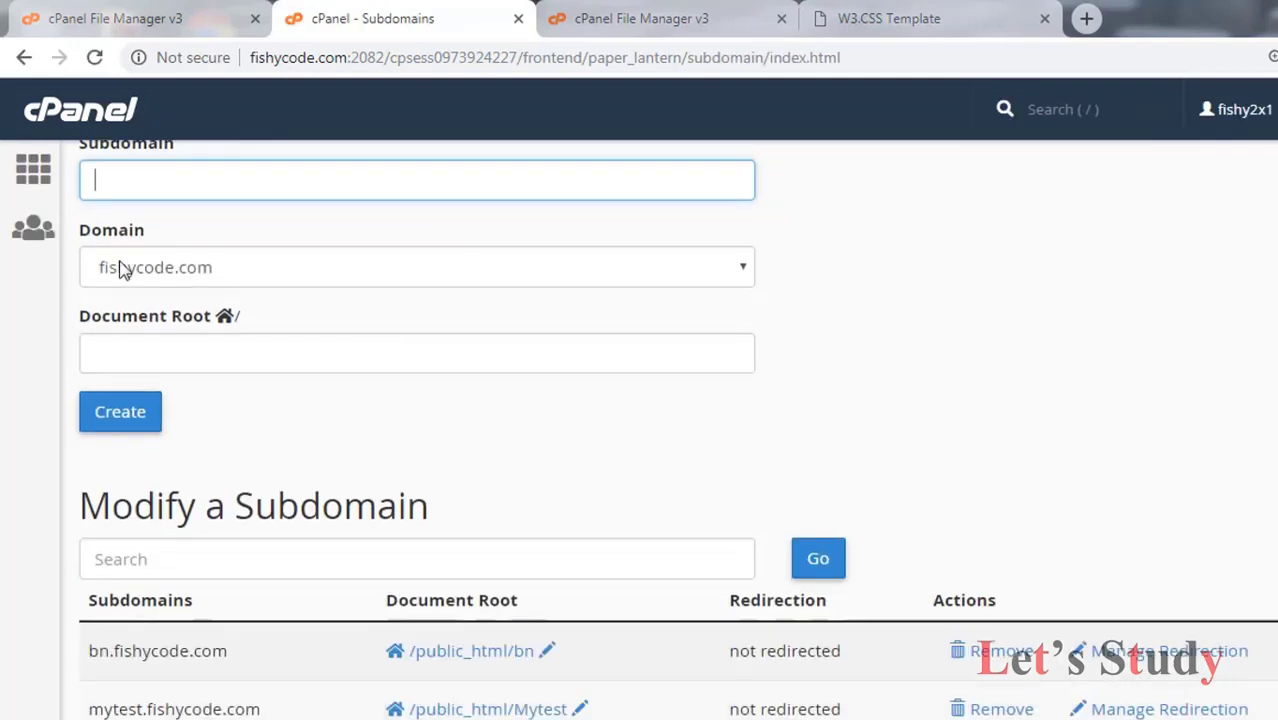
scroll(194, 385, up, 2)
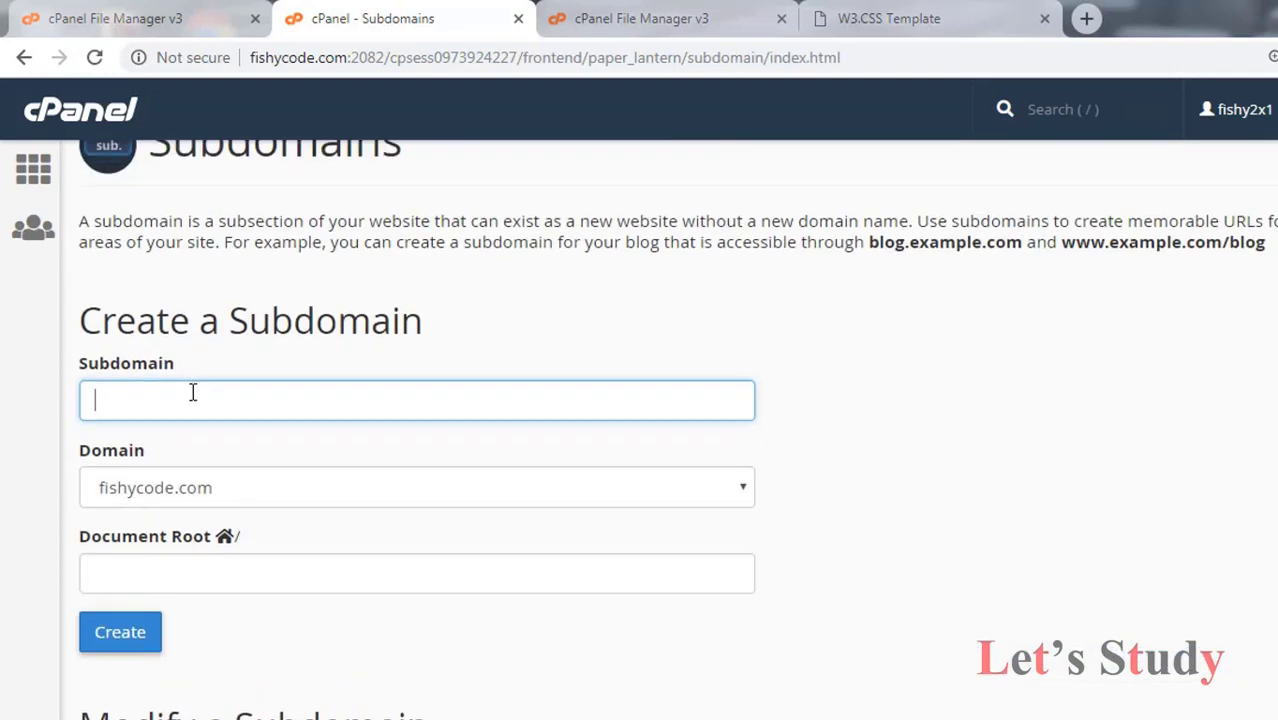
Create the subdomain mydom under fishycode.com with document root public_html/mydom, and return to the Subdomains page.
text(mydom)
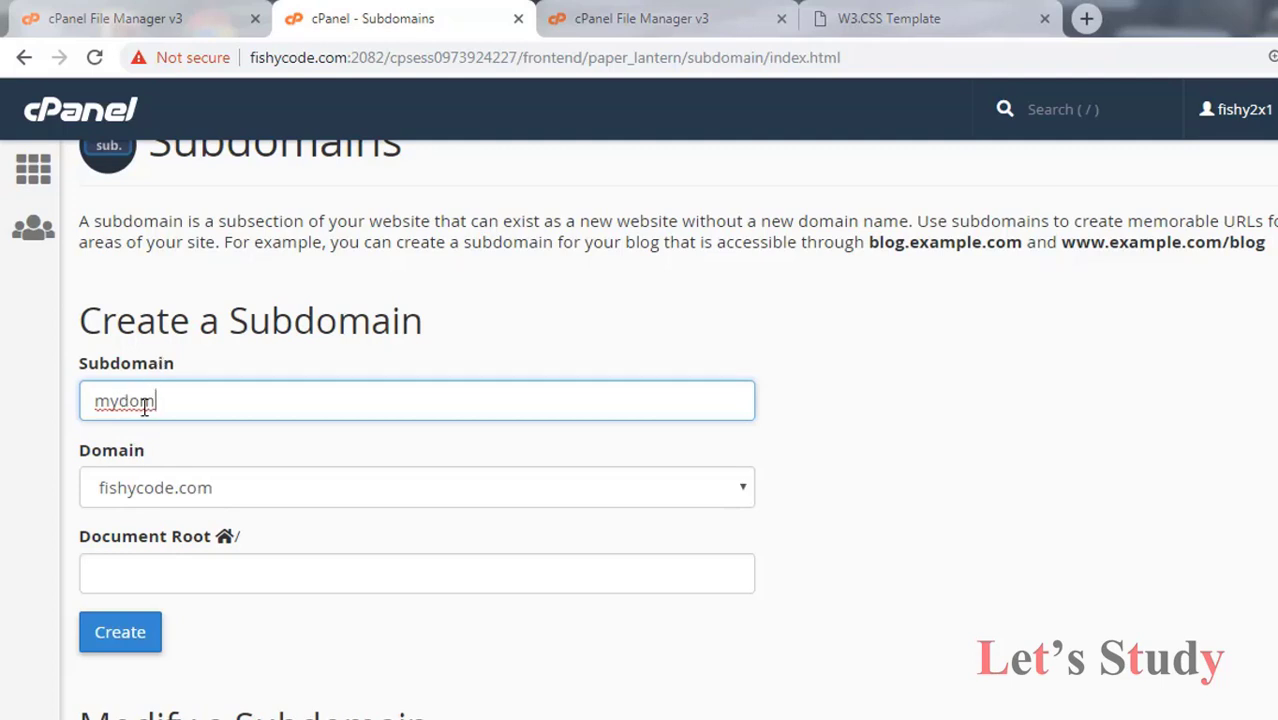
click(221, 576)
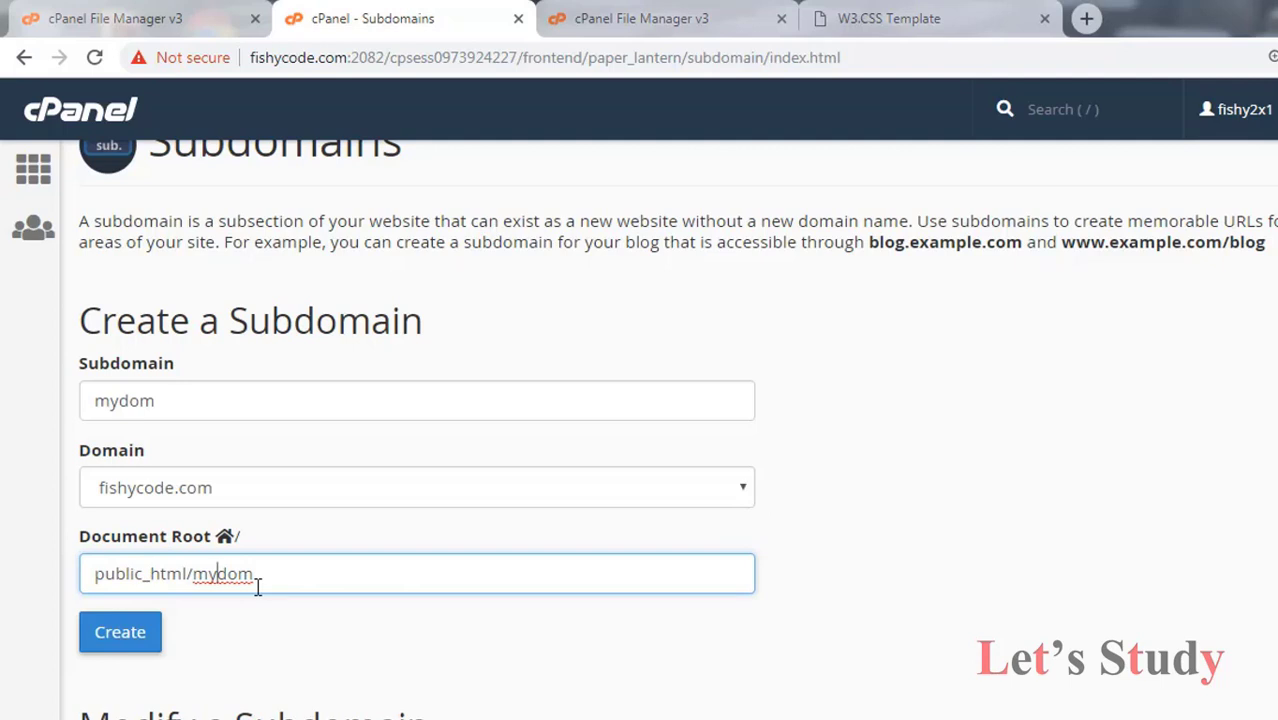
click(713, 12)
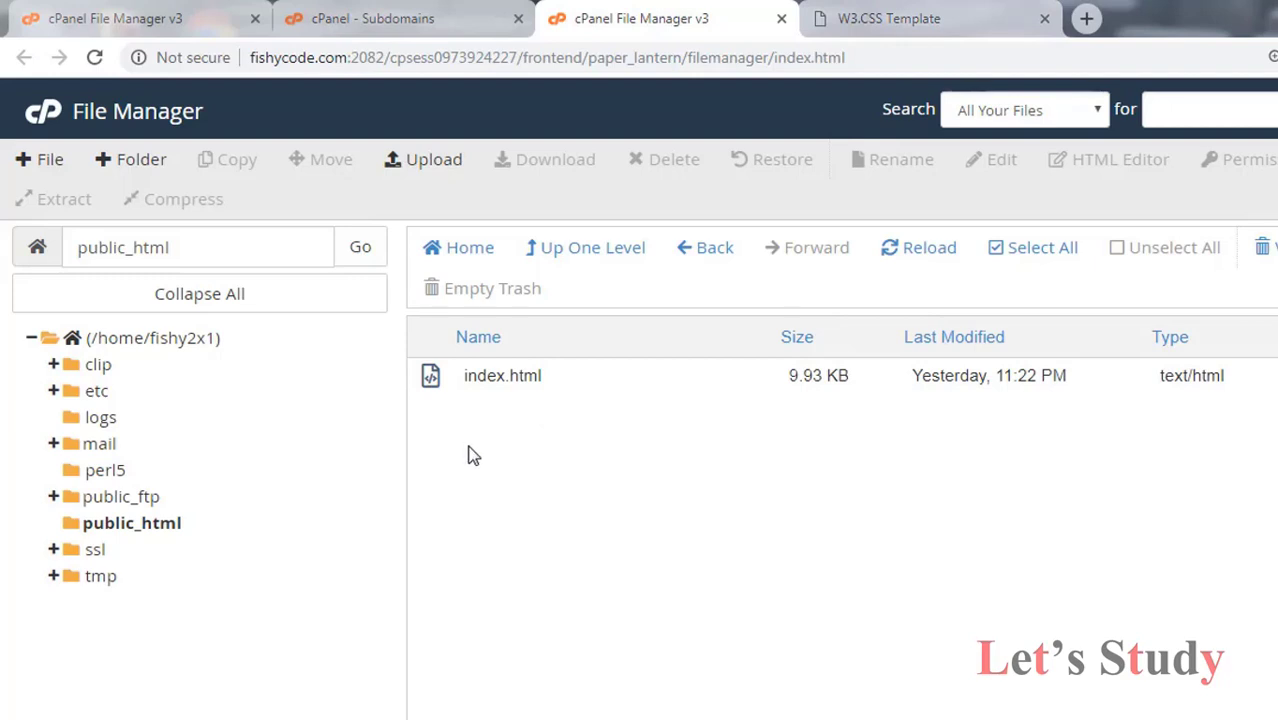
click(399, 12)
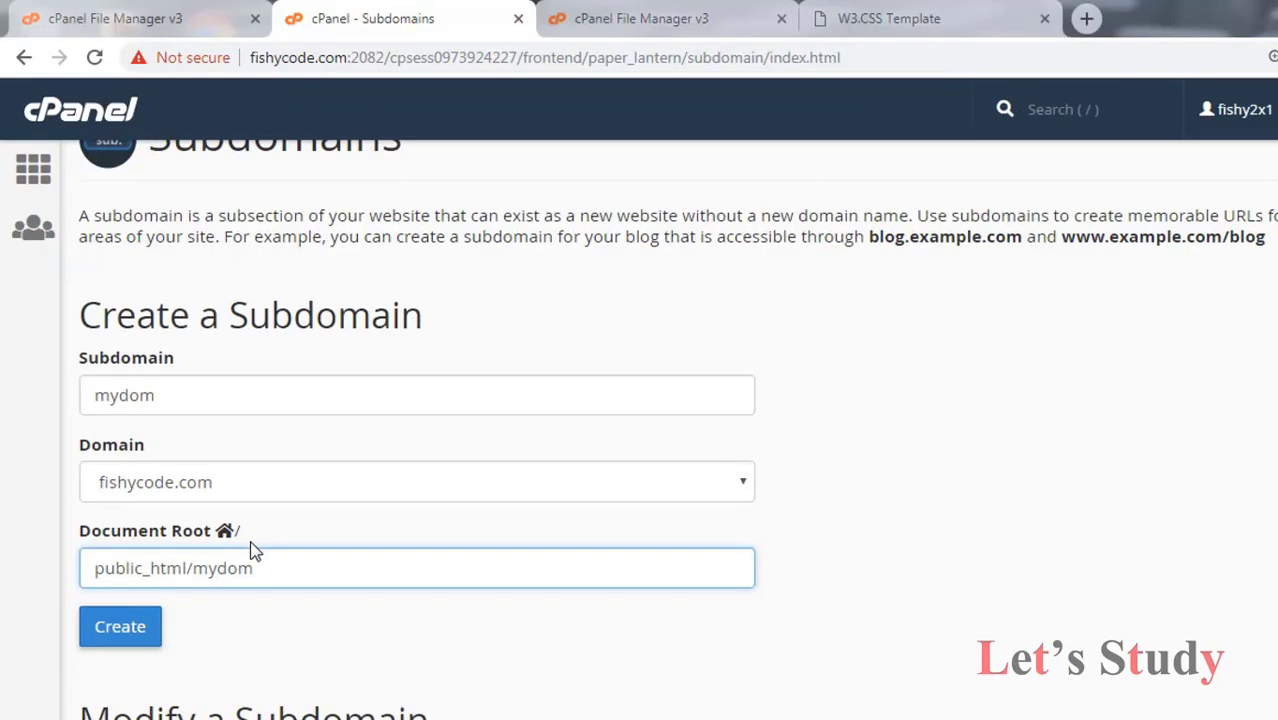
scroll(252, 551, down, 1)
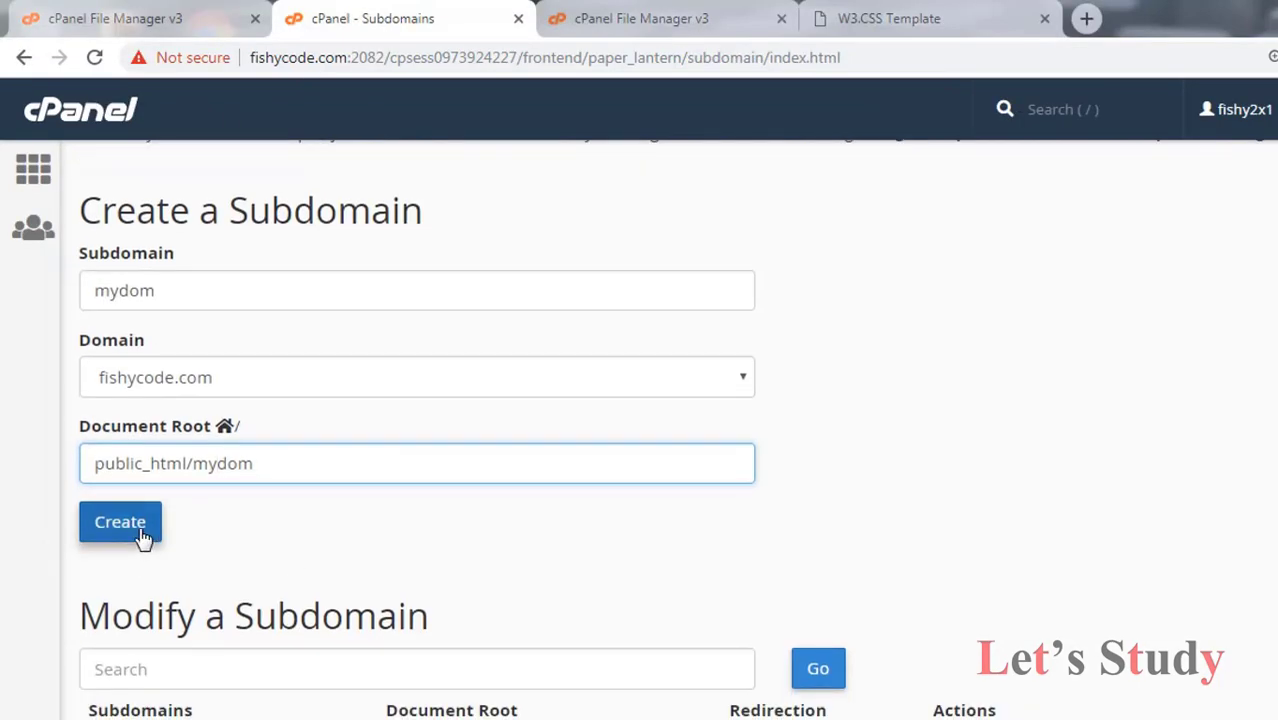
click(143, 537)
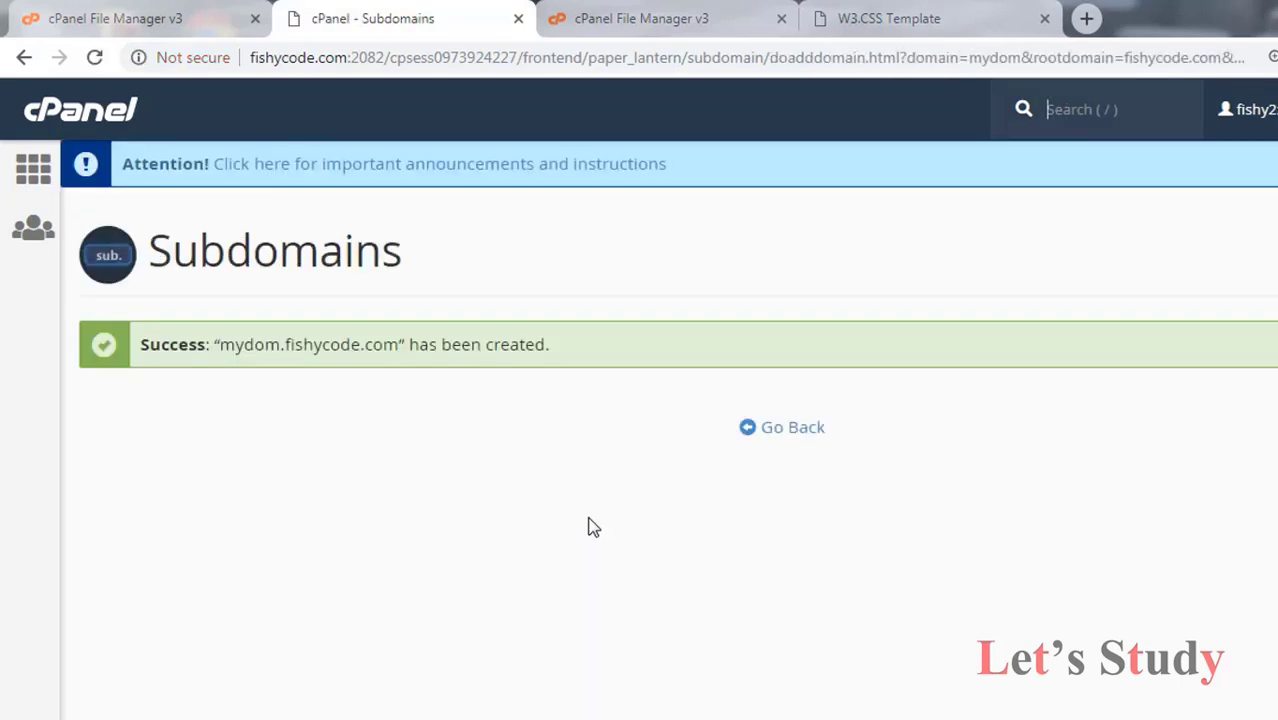
click(798, 432)
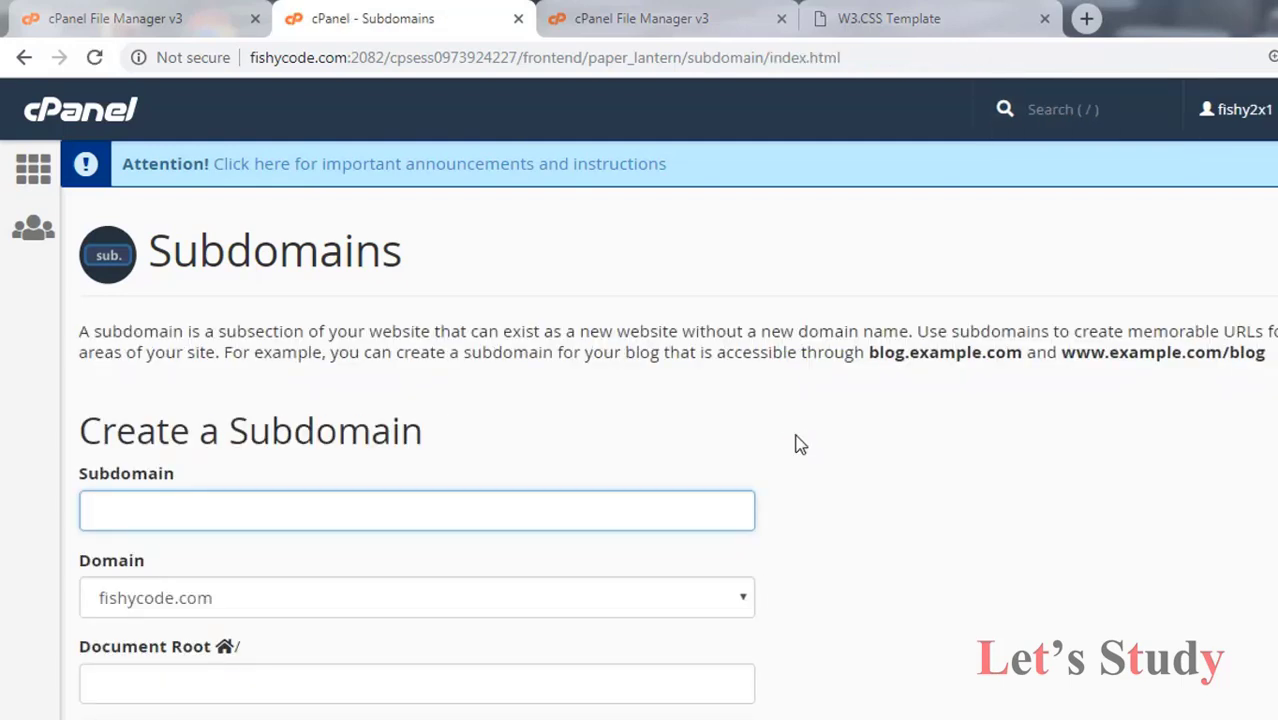
Find mydom.fishycode.com in the list of subdomains and open its document root folder public_html/mydom in File Manager.
scroll(802, 446, down, 5)
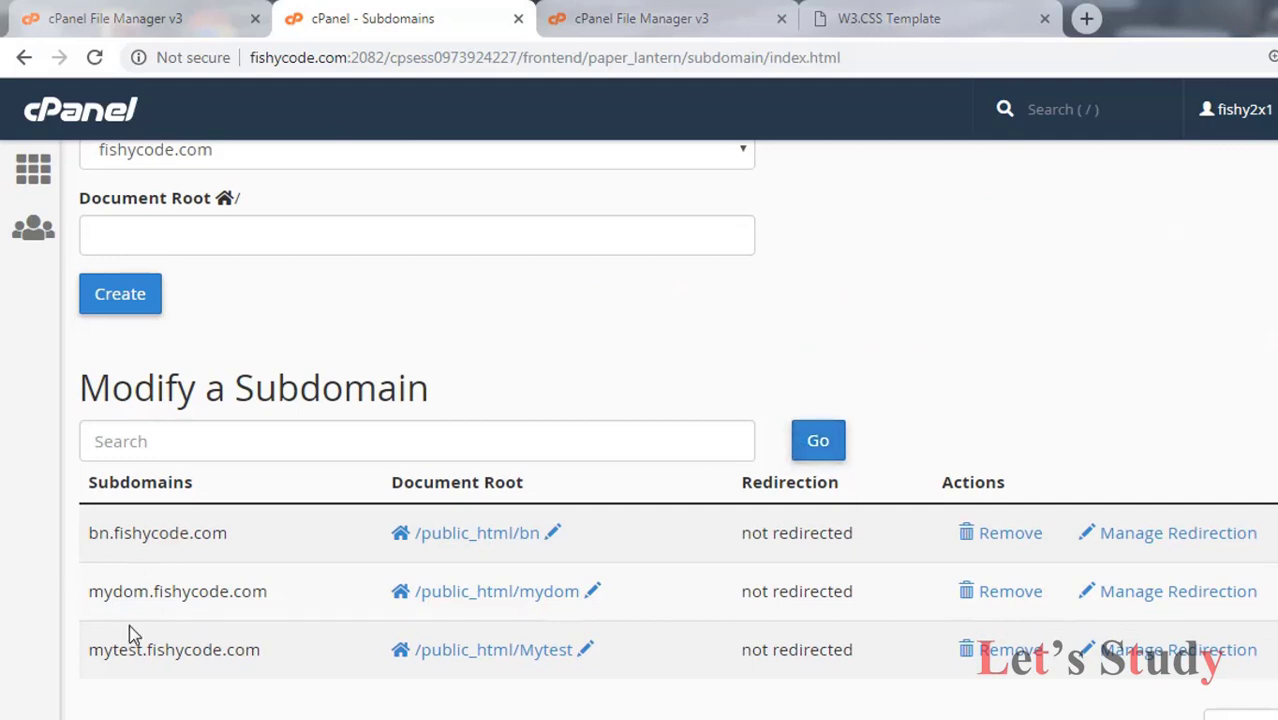
click(513, 606)
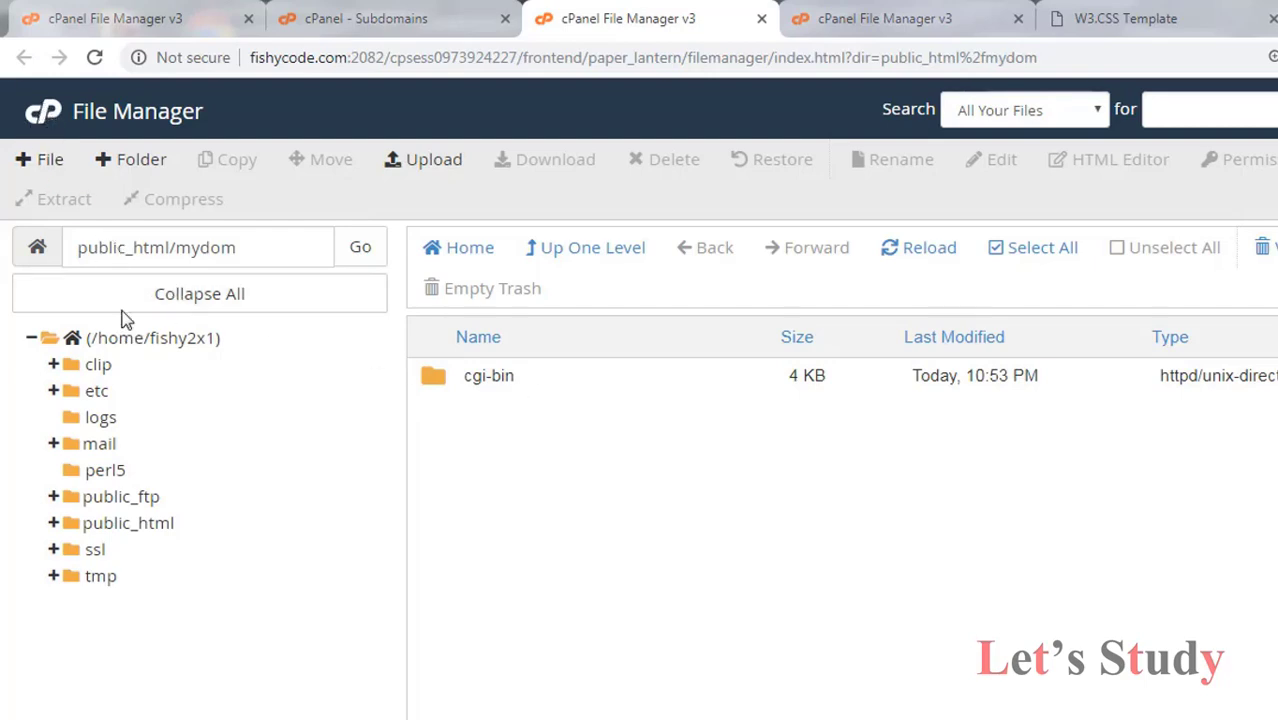
click(57, 117)
click(208, 385)
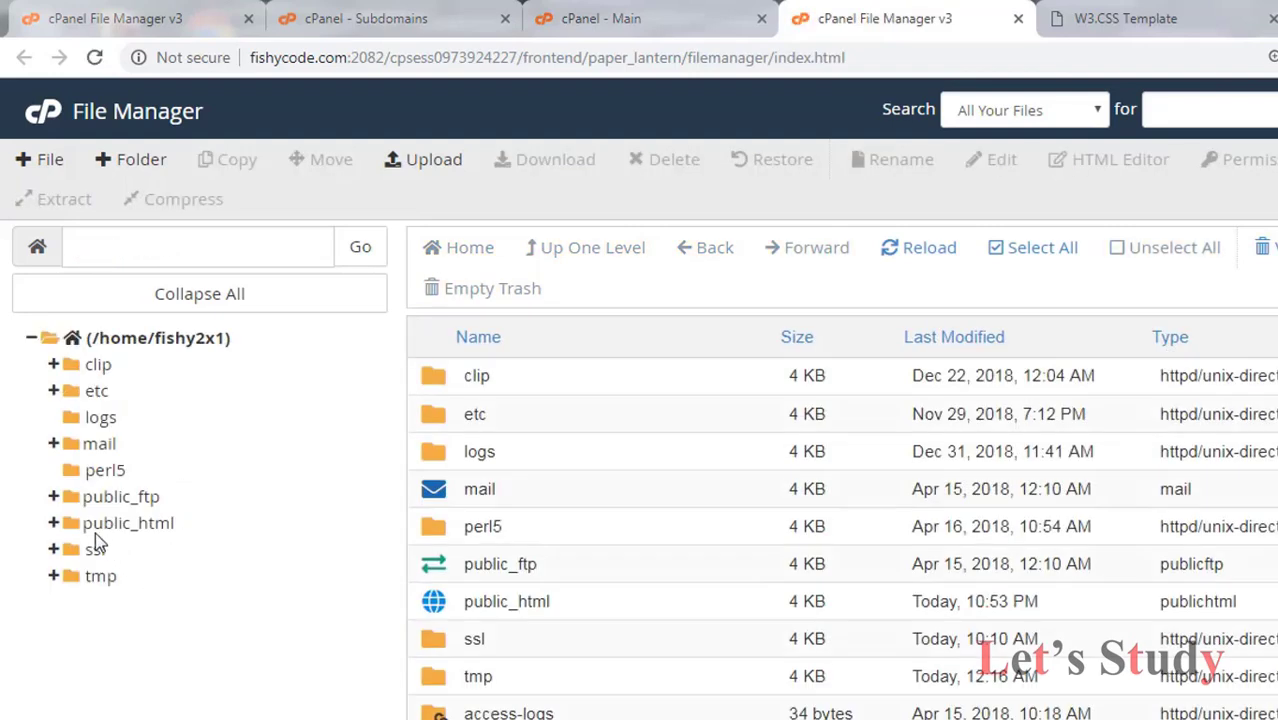
click(120, 523)
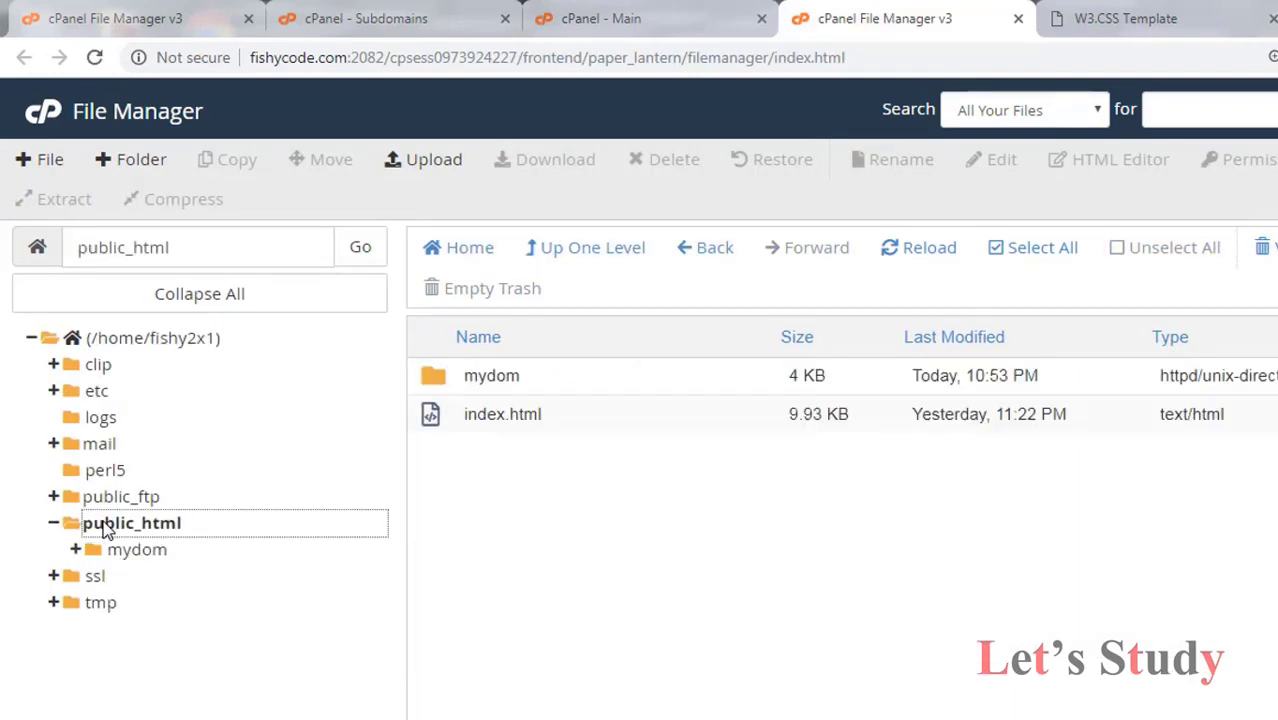
double_click(443, 386)
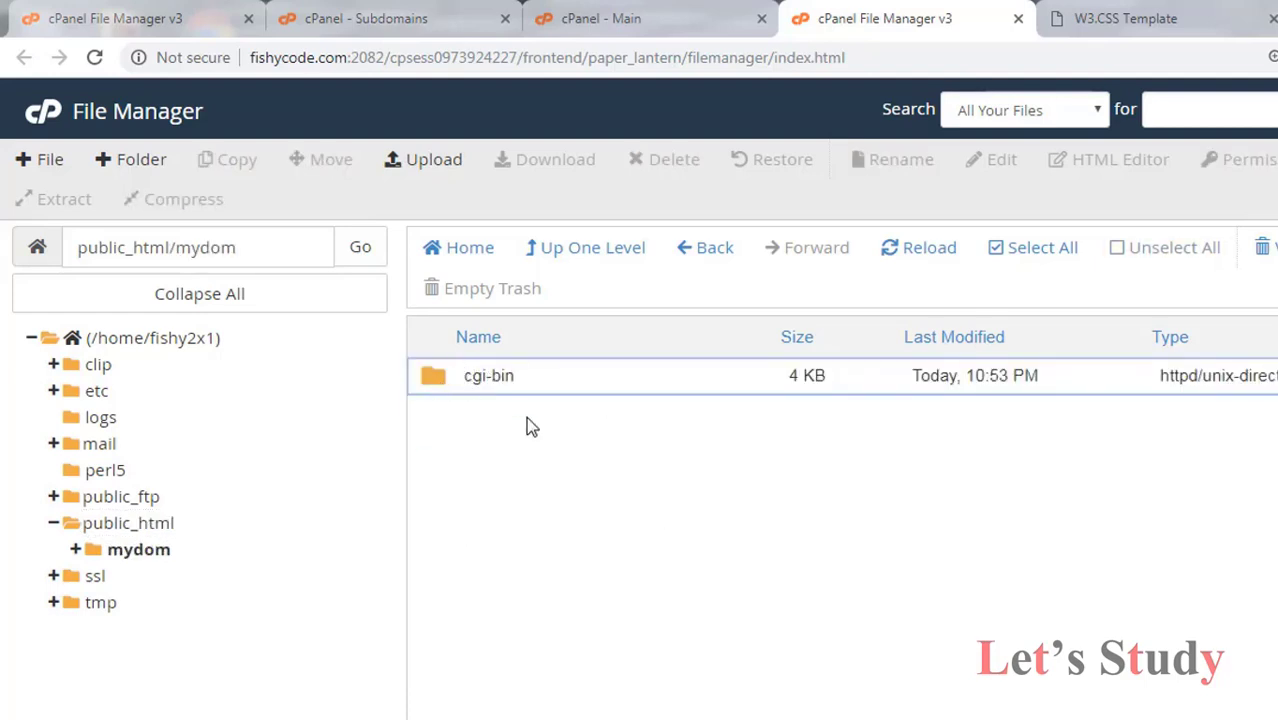
Inspect the contents of the cgi-bin folder inside mydom and return to the mydom folder.
double_click(447, 386)
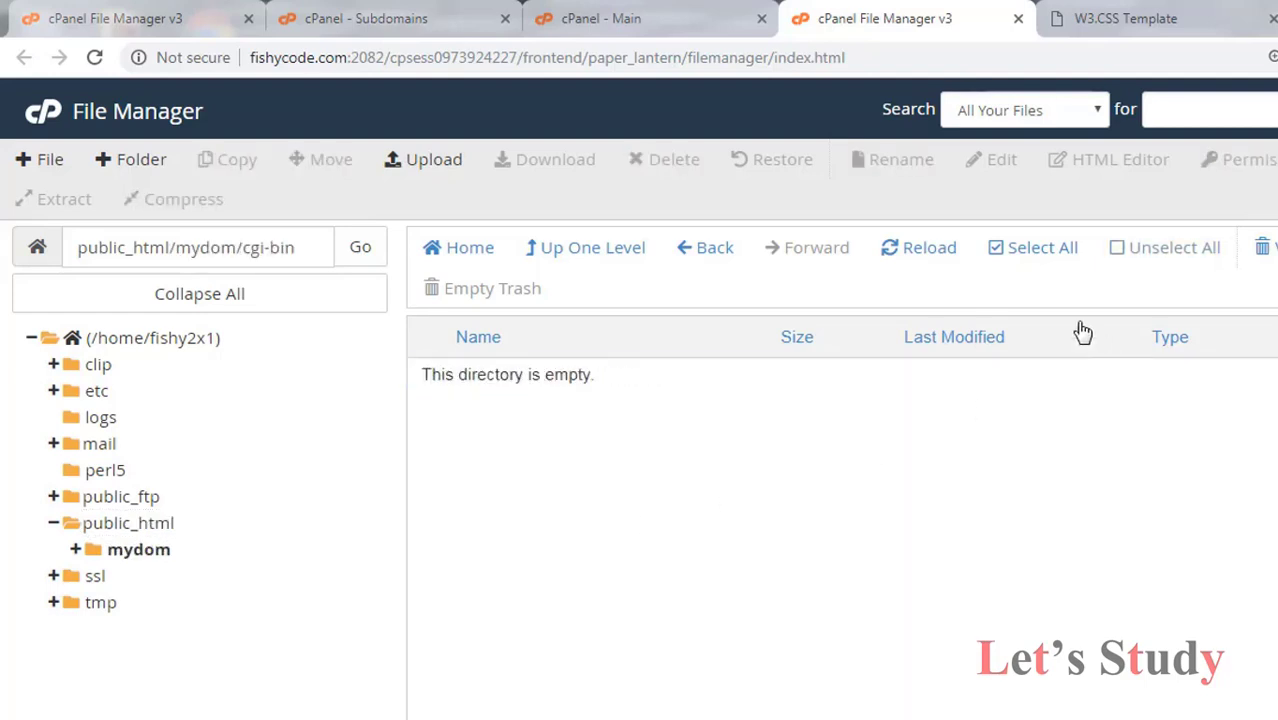
click(712, 250)
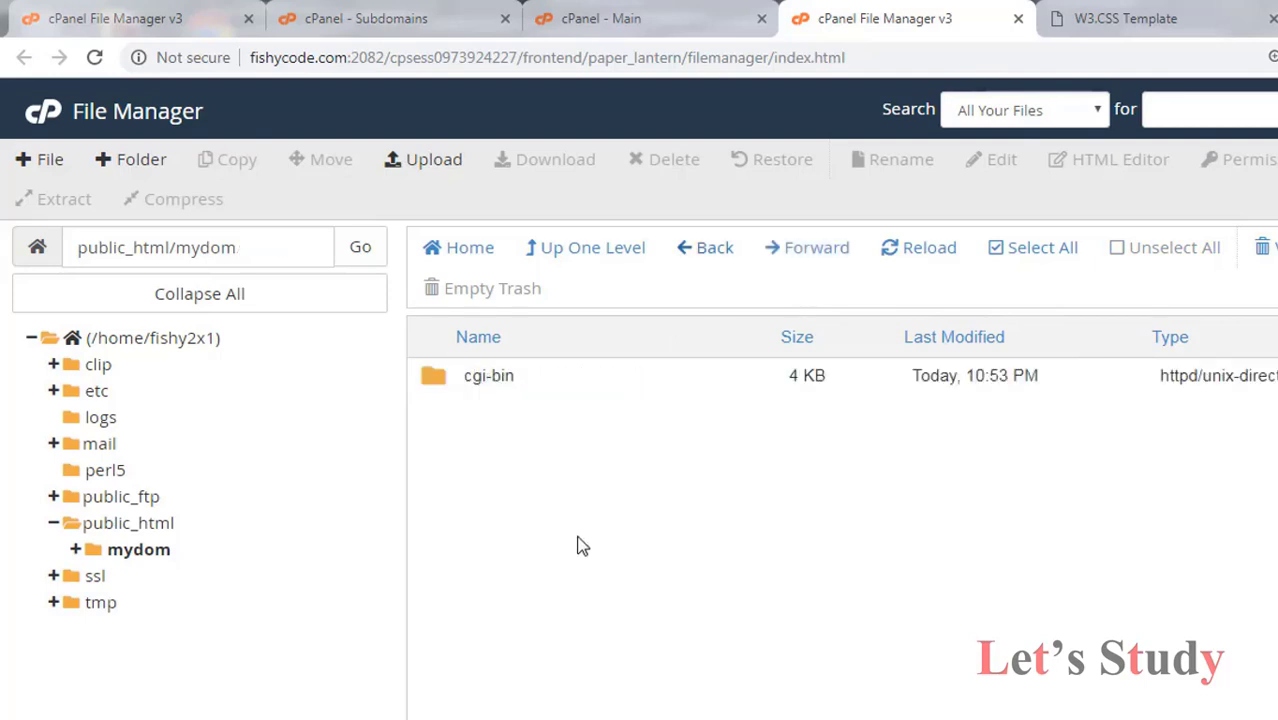
click(118, 553)
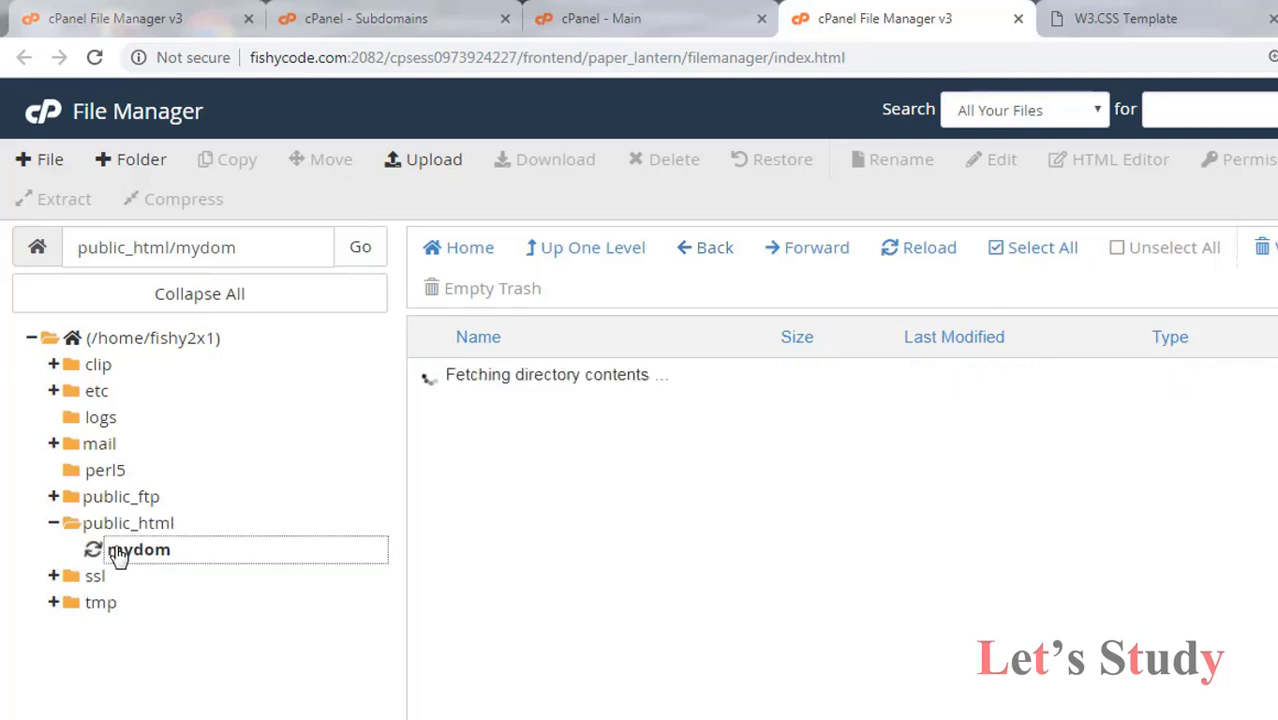
click(570, 465)
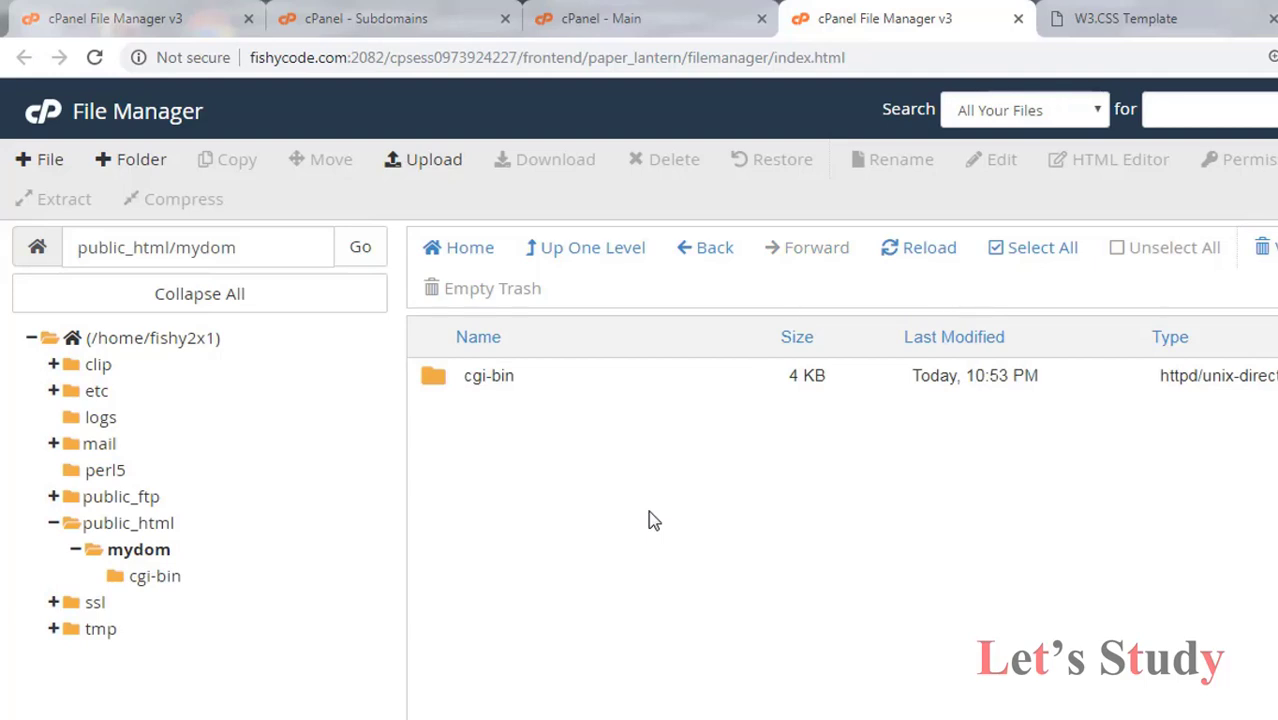
Upload the archive file.zip from the Desktop to public_html/mydom and close the upload page.
click(429, 163)
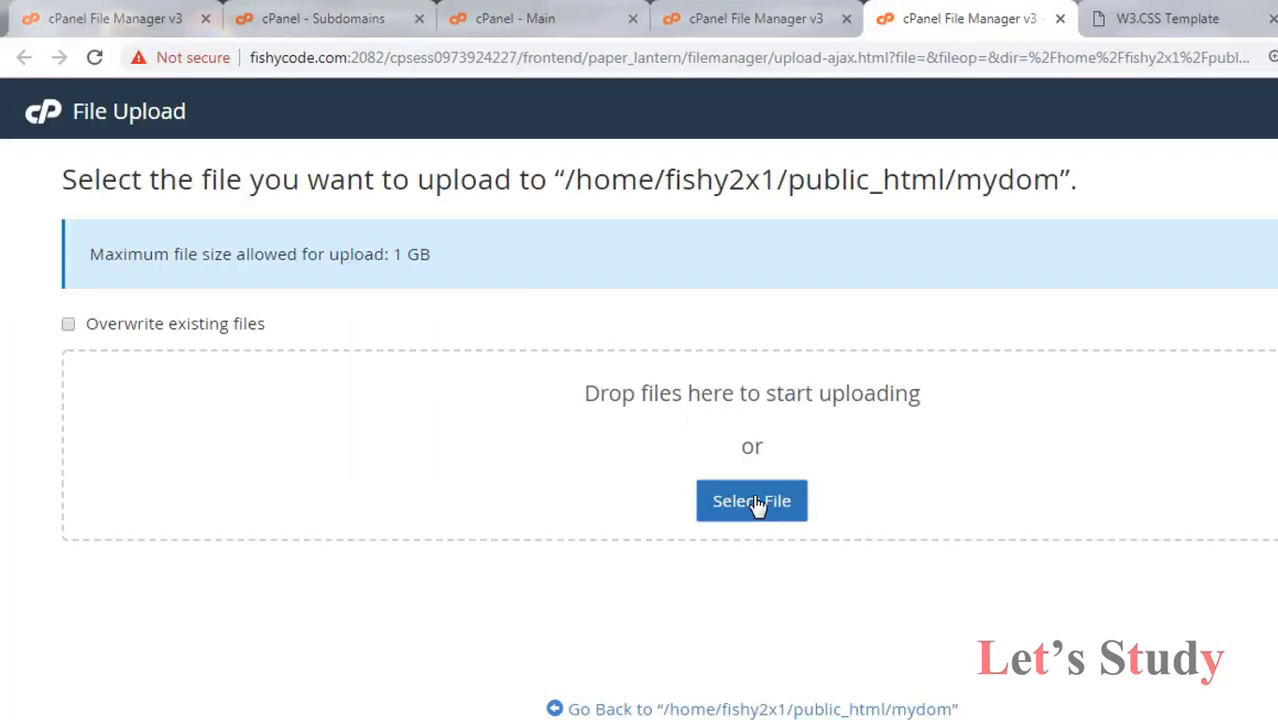
click(752, 501)
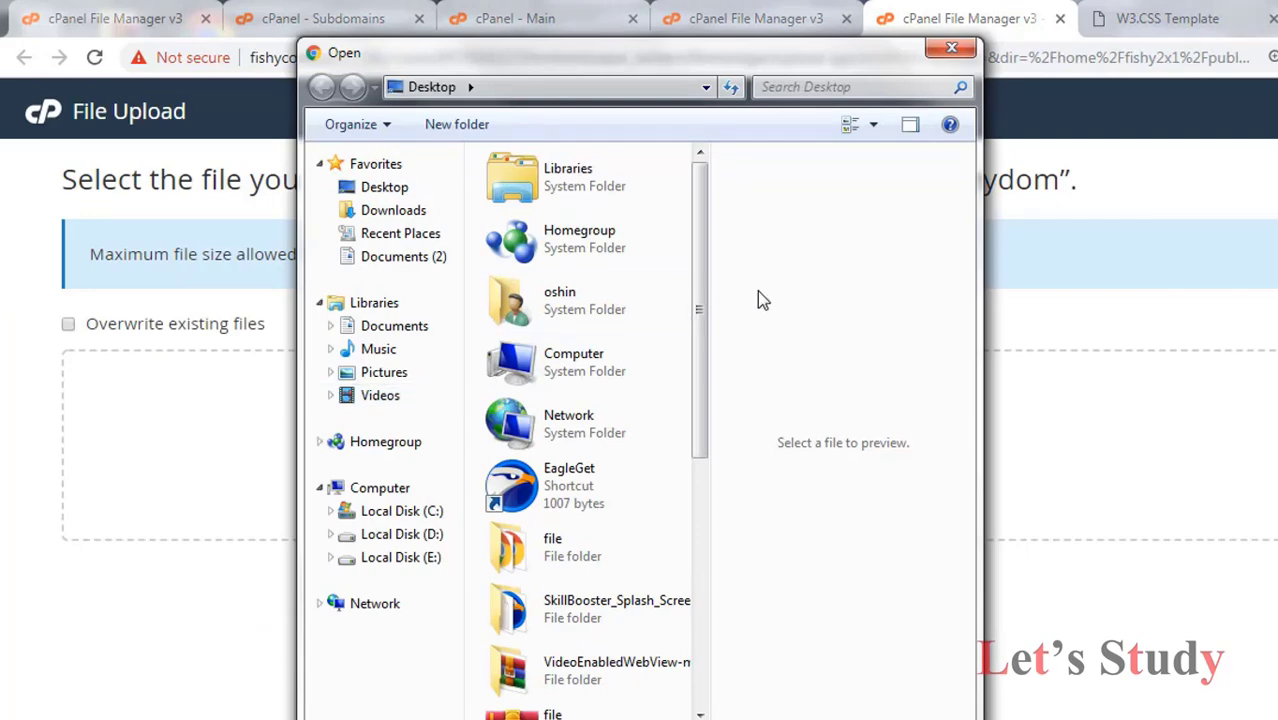
drag(698, 308, 700, 503)
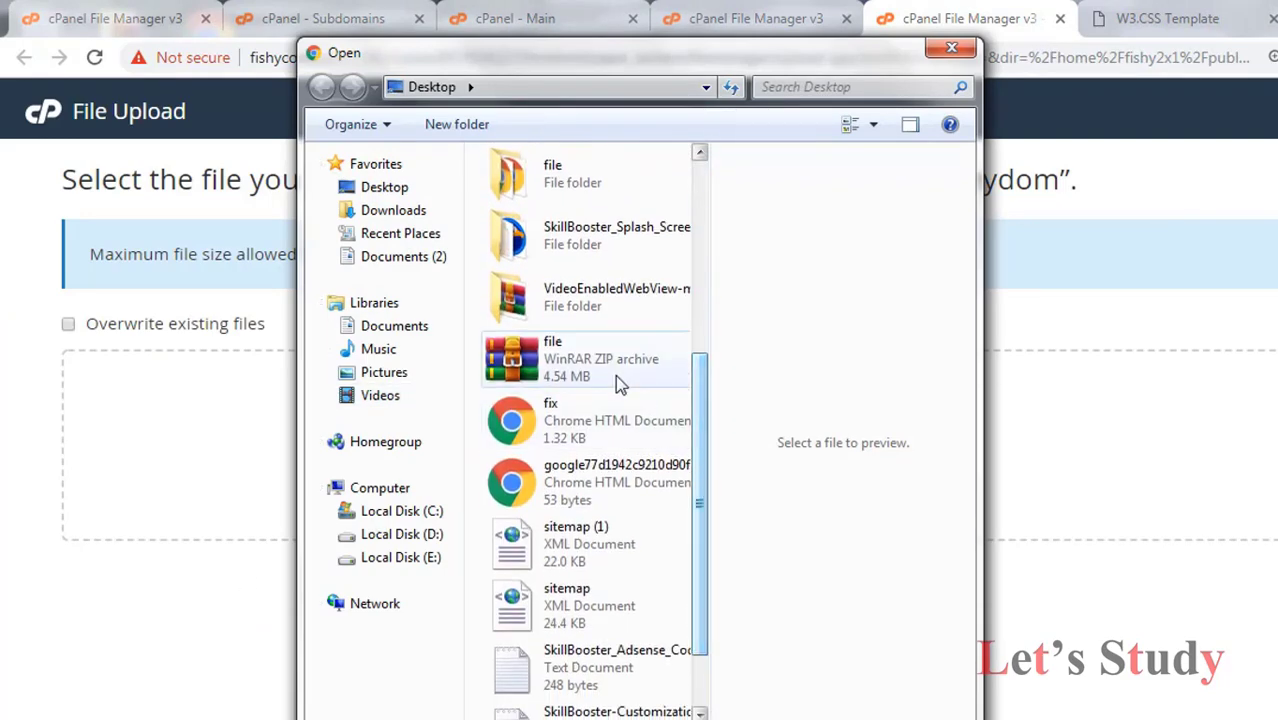
double_click(527, 366)
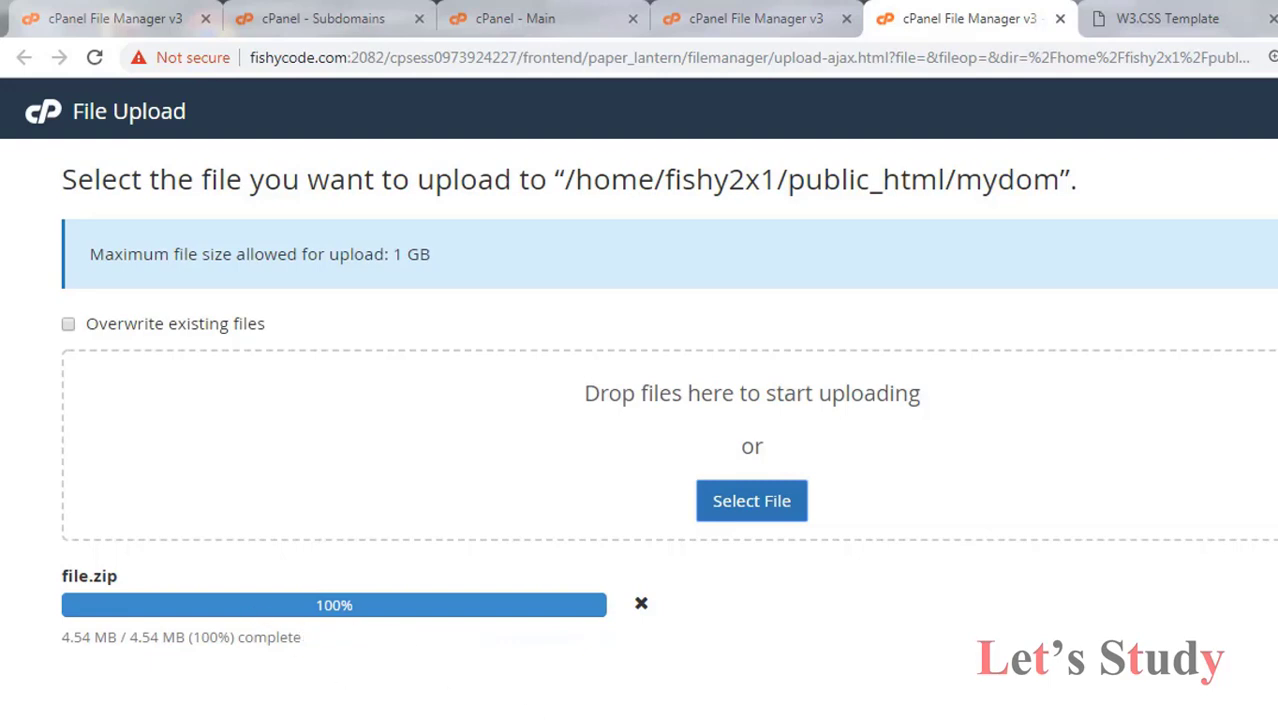
key(ctrl+w)
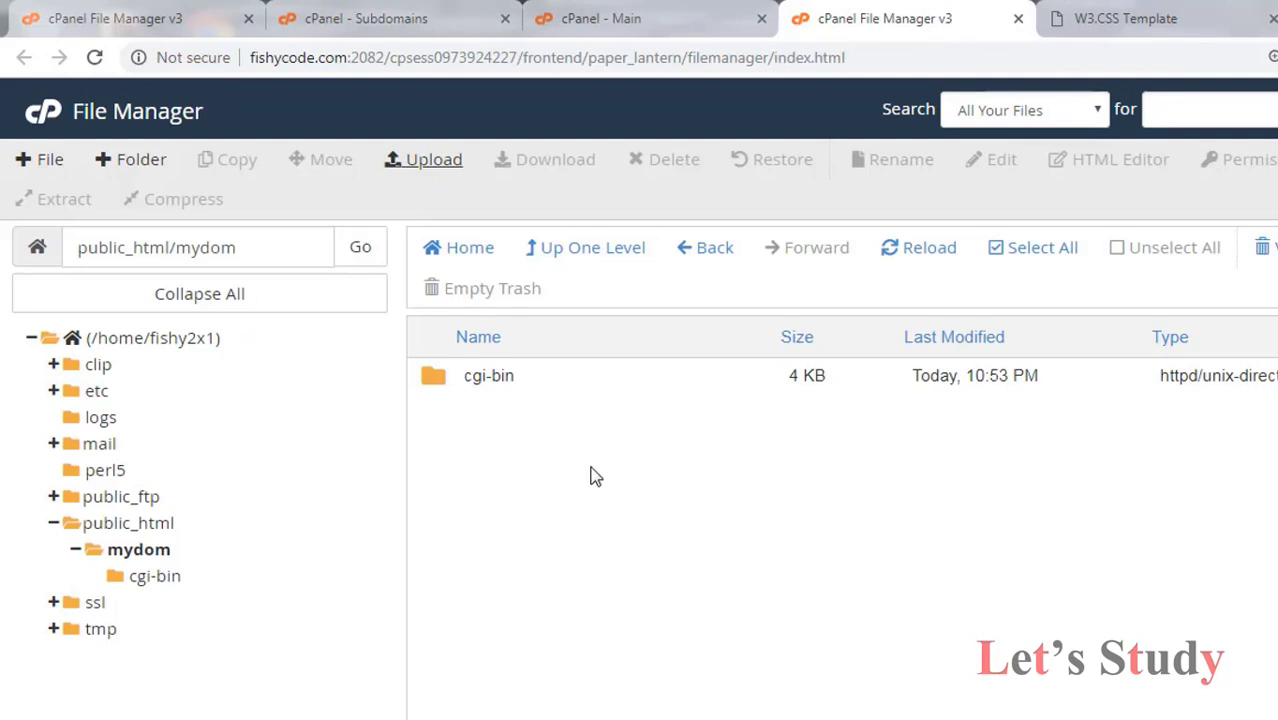
Reload File Manager and reopen the public_html/mydom folder.
click(94, 57)
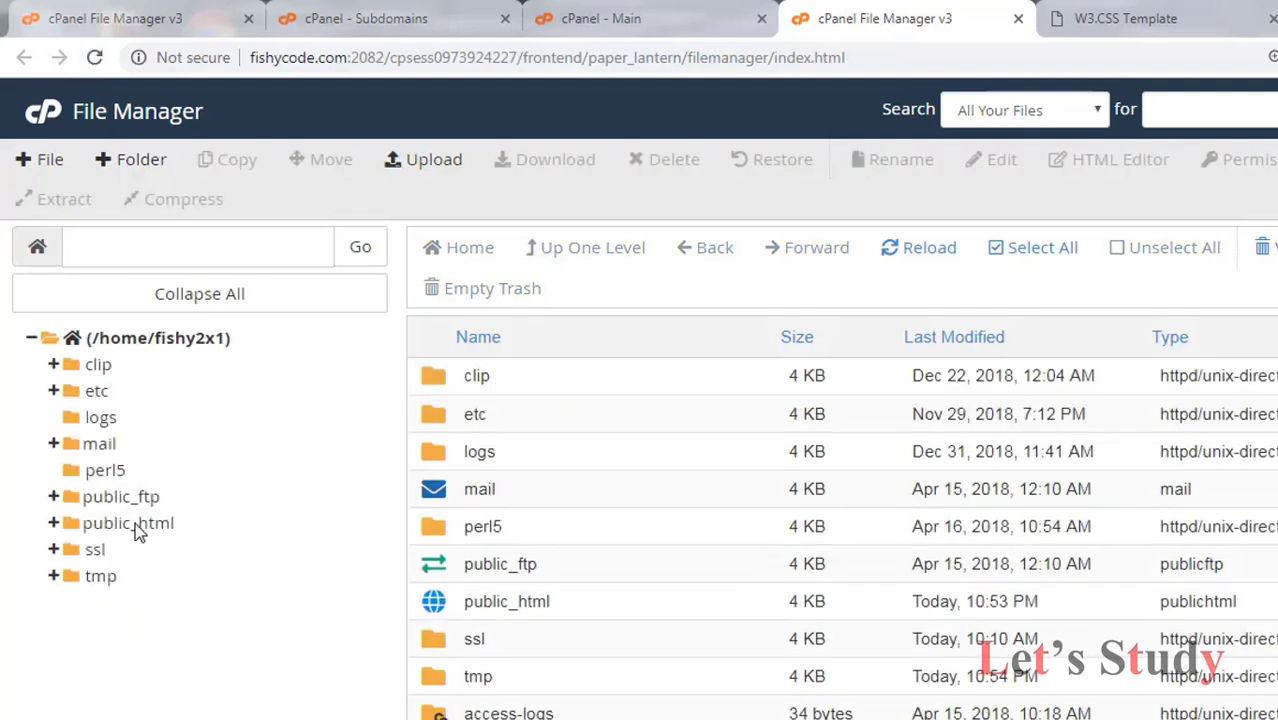
click(138, 530)
click(436, 386)
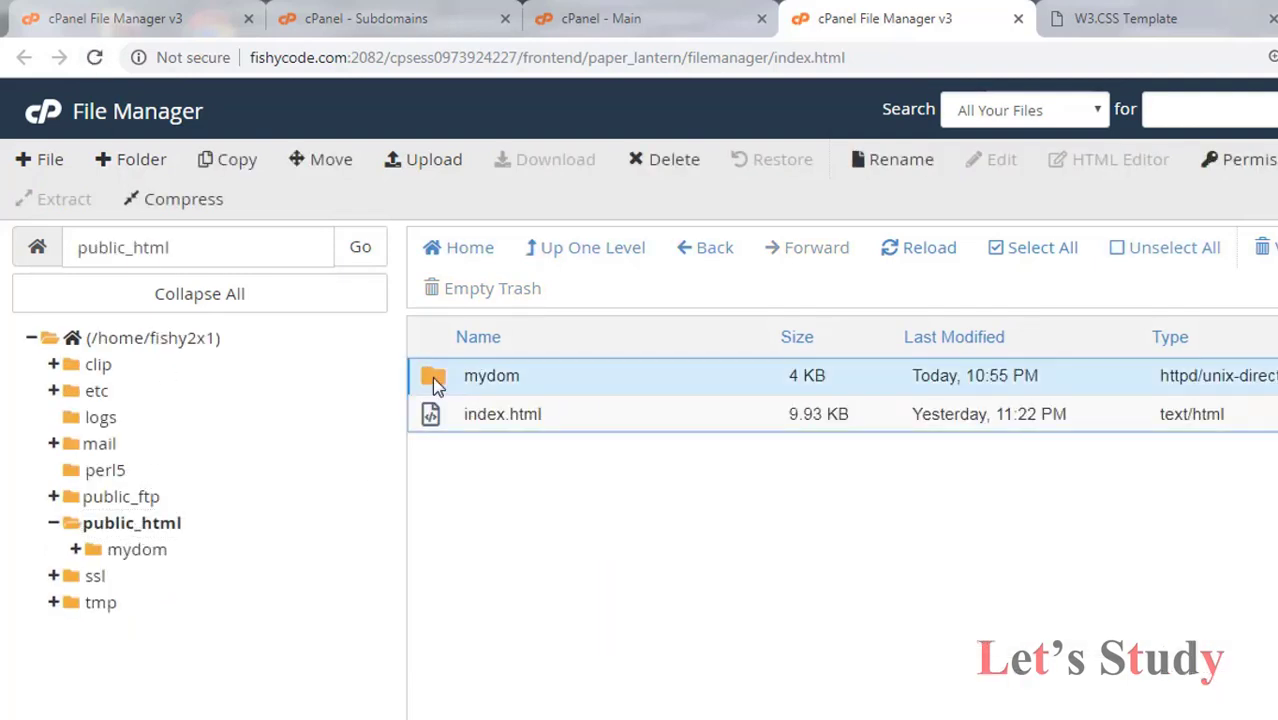
double_click(436, 386)
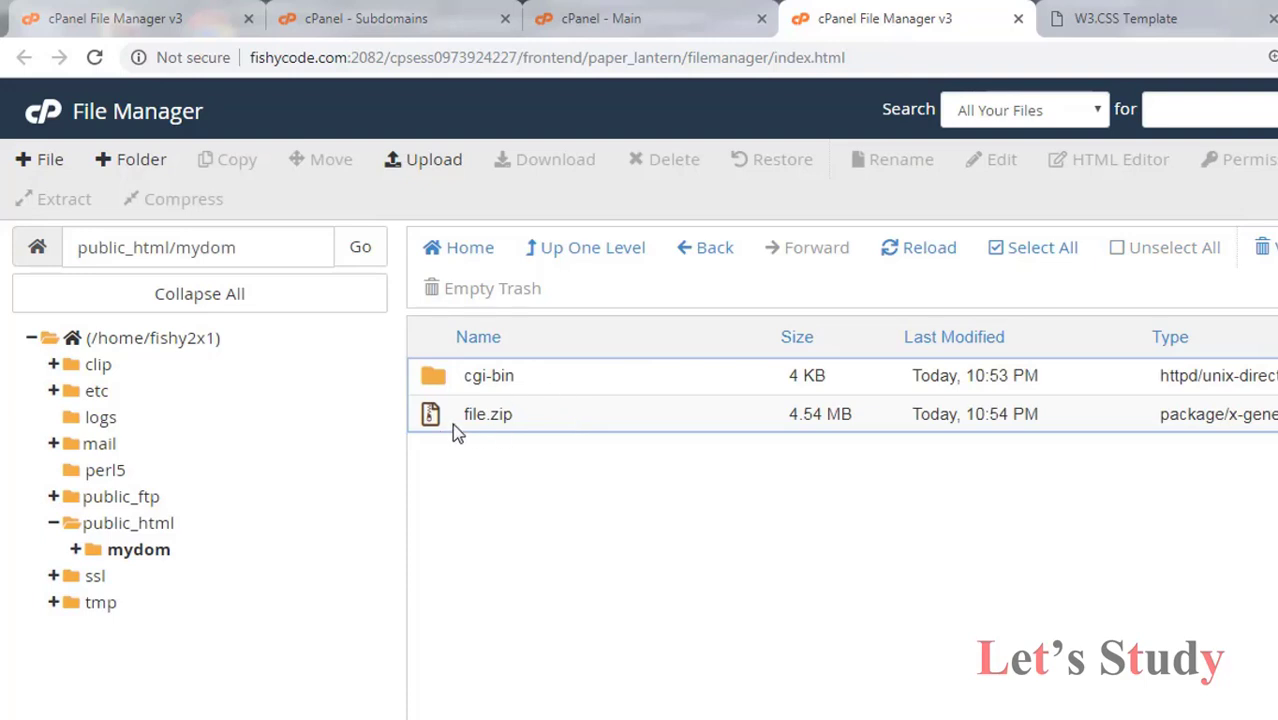
Extract file.zip into /public_html/mydom and close the extraction results.
right_click(446, 424)
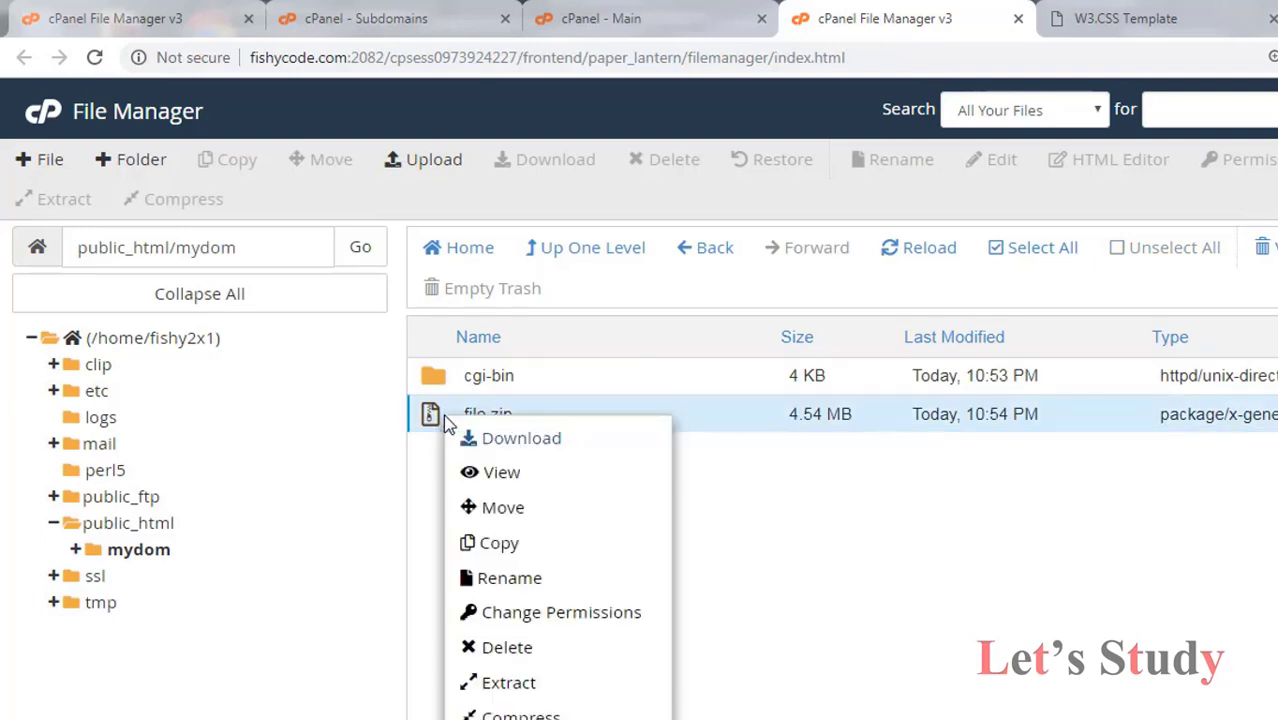
click(507, 693)
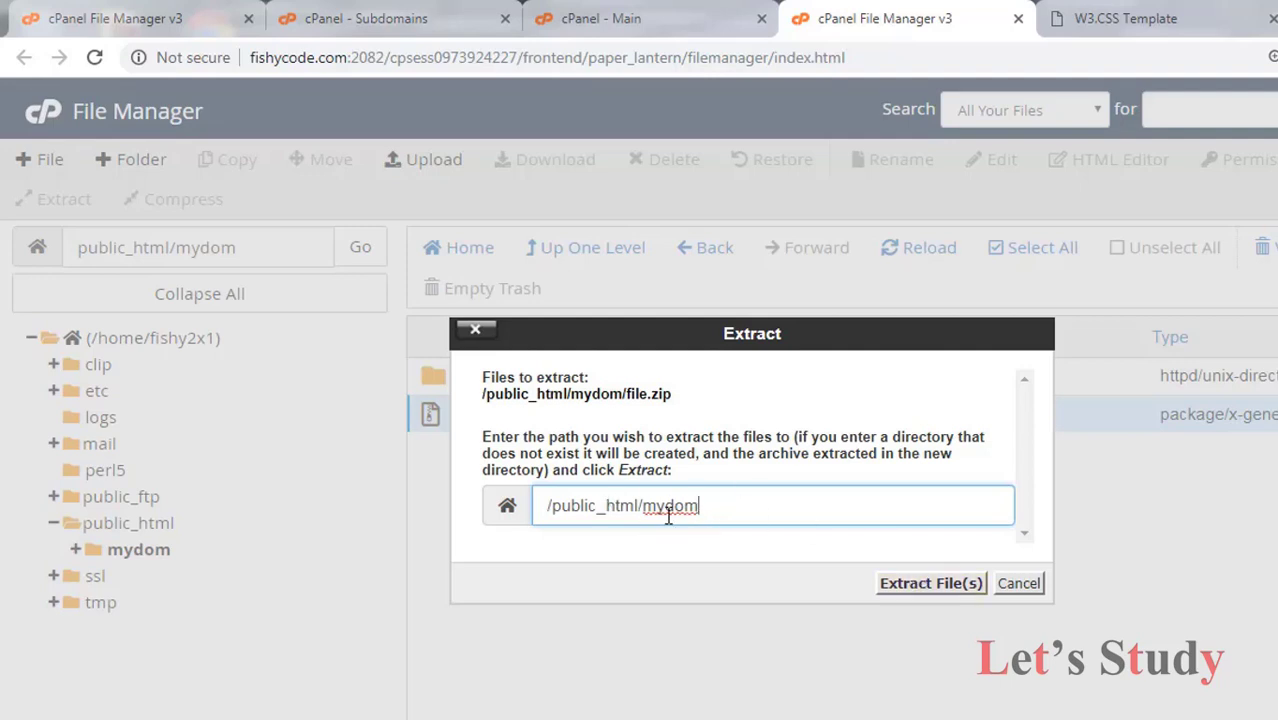
drag(642, 506, 712, 507)
click(712, 507)
click(941, 583)
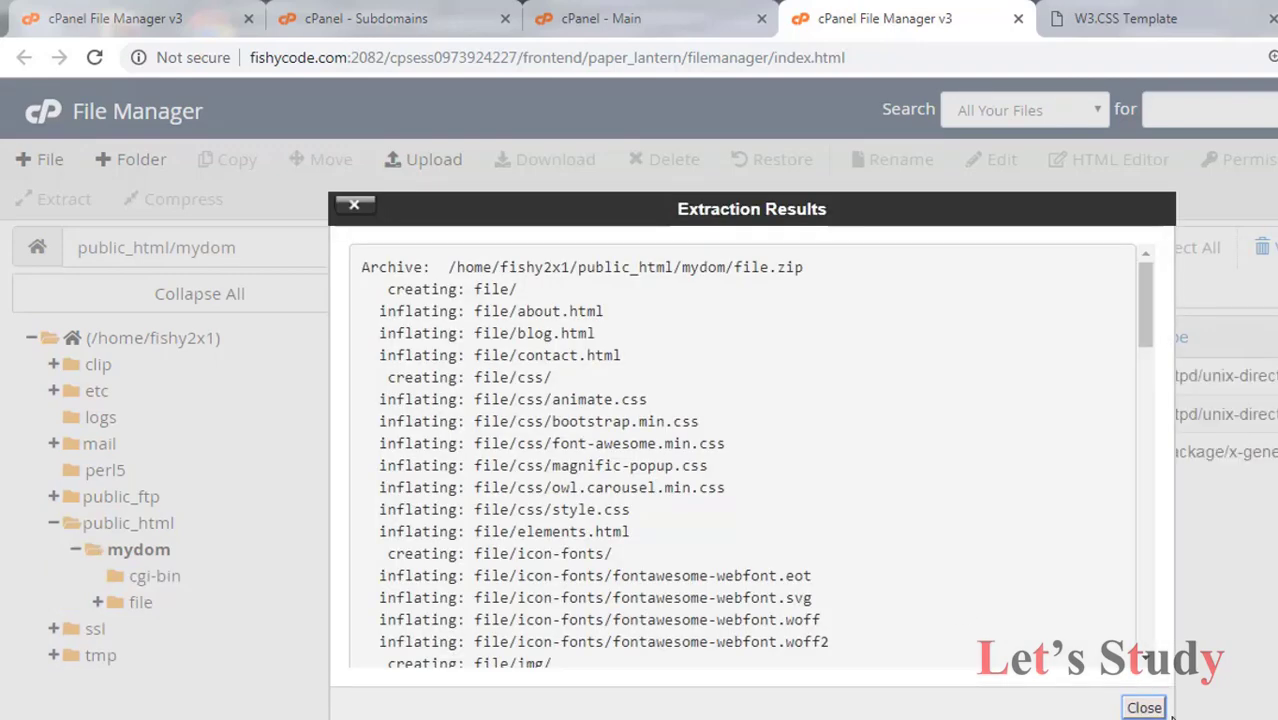
click(1141, 703)
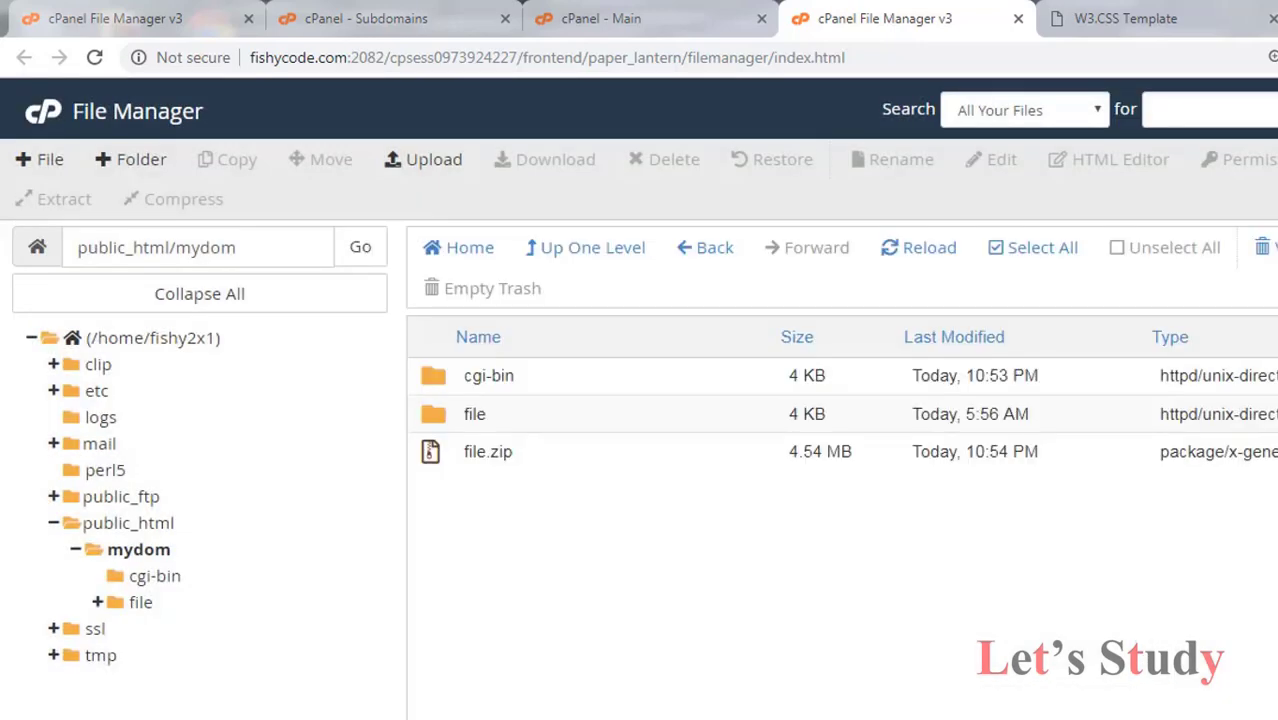
Move file.zip and the cgi-bin folder from public_html/mydom to the trash.
right_click(442, 449)
click(540, 684)
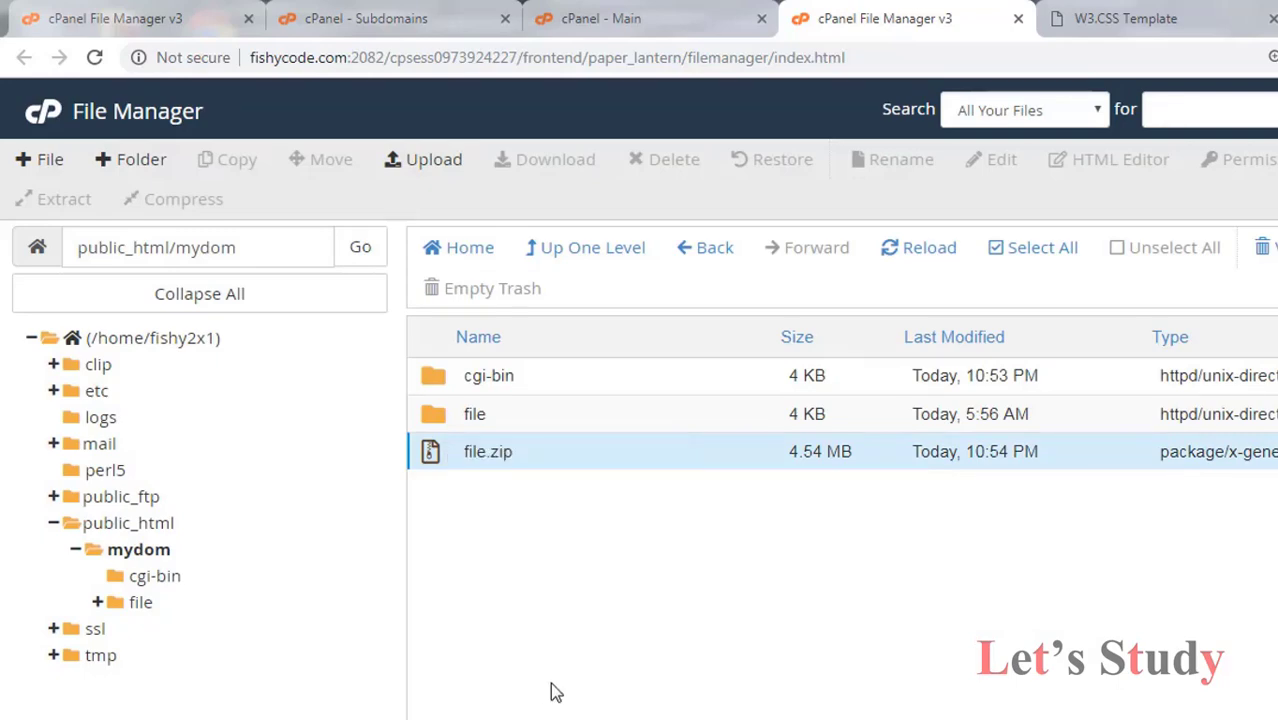
click(960, 543)
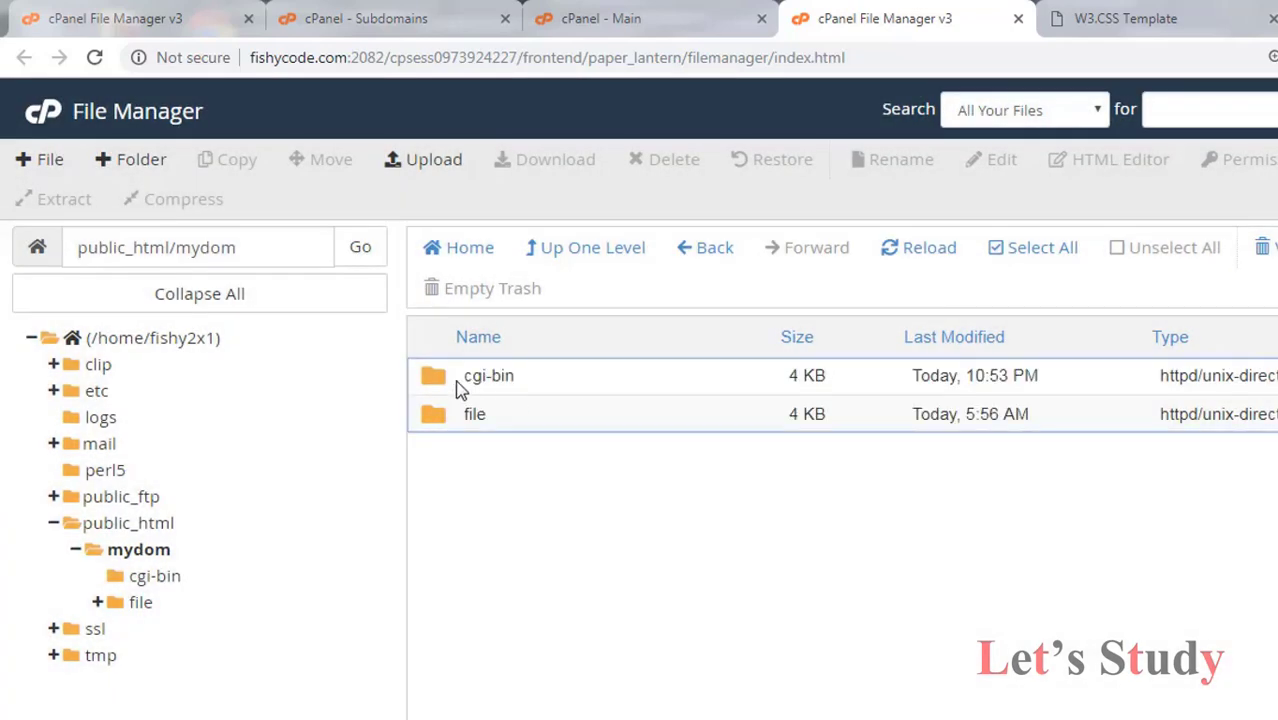
right_click(462, 380)
click(540, 547)
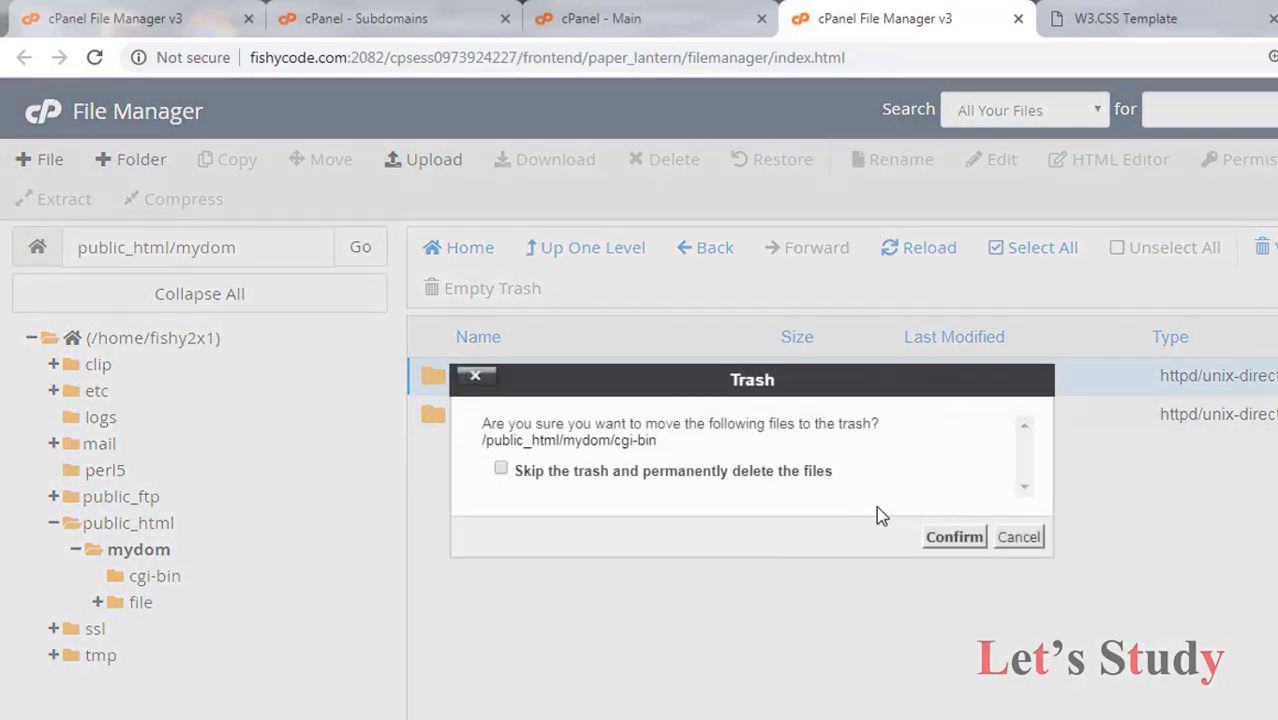
click(962, 536)
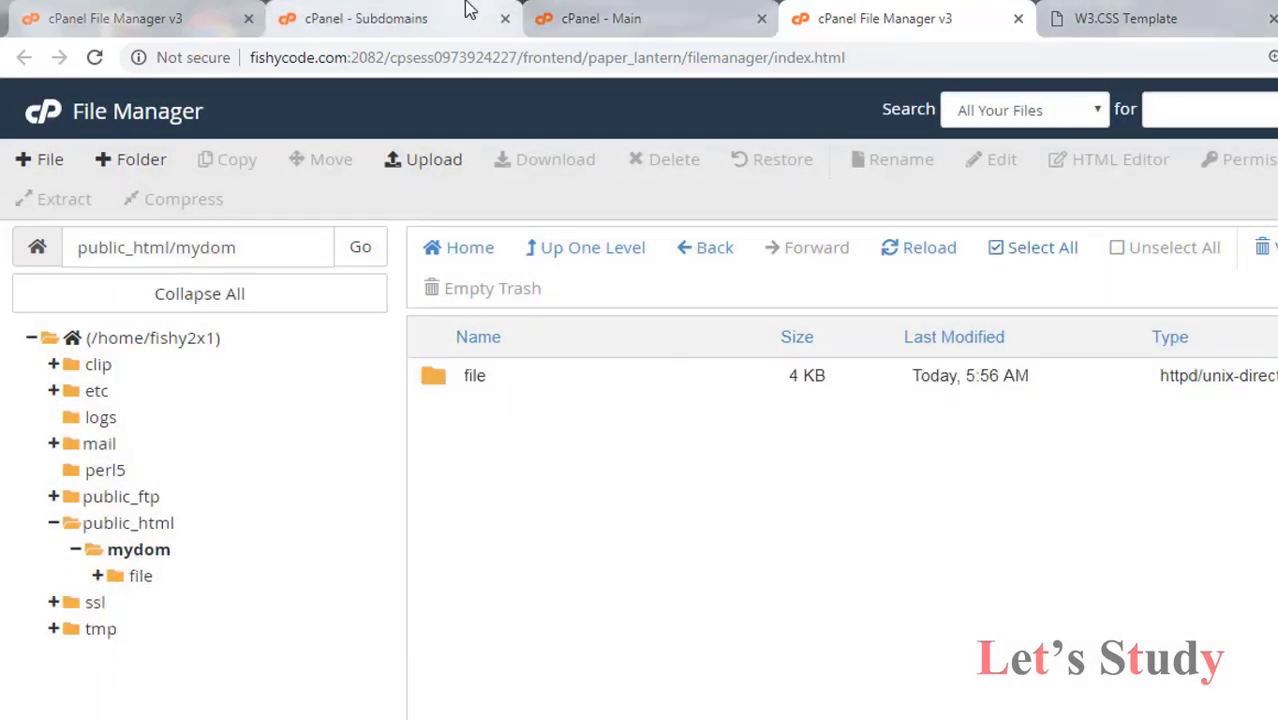
Check the document root of mydom.fishycode.com on the Subdomains page and return to the mydom folder in File Manager.
click(424, 14)
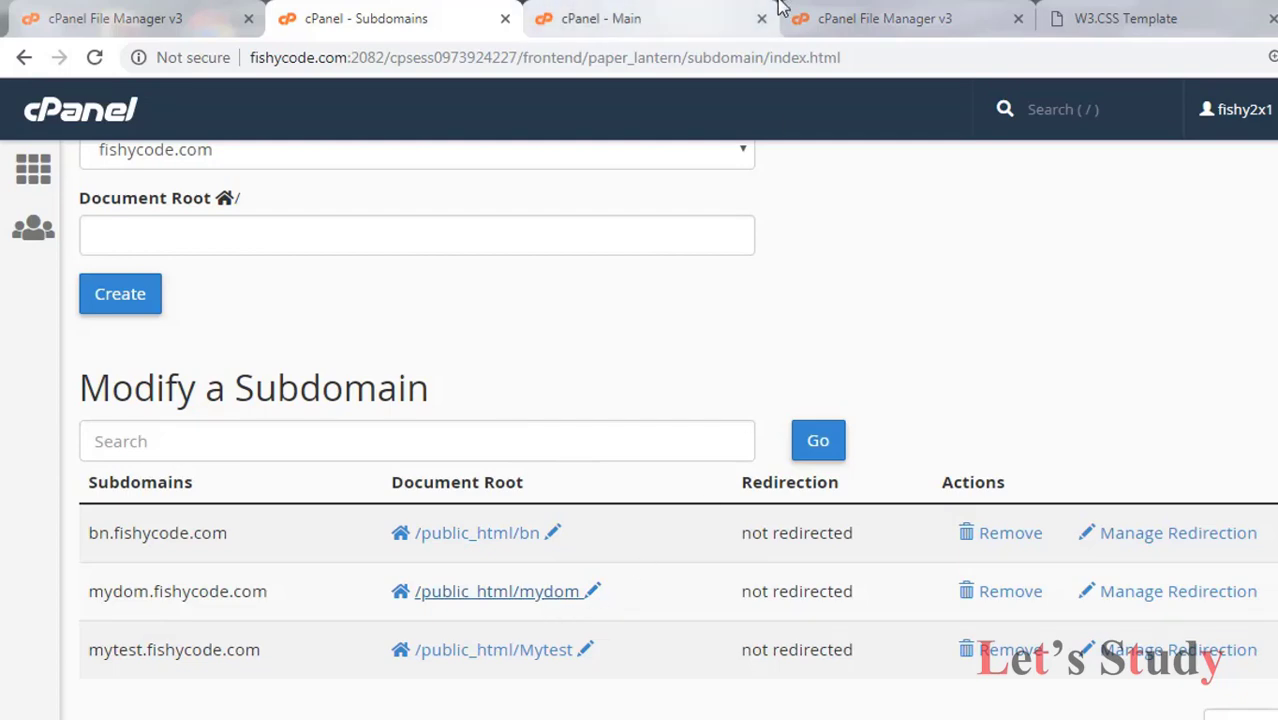
click(720, 12)
click(930, 16)
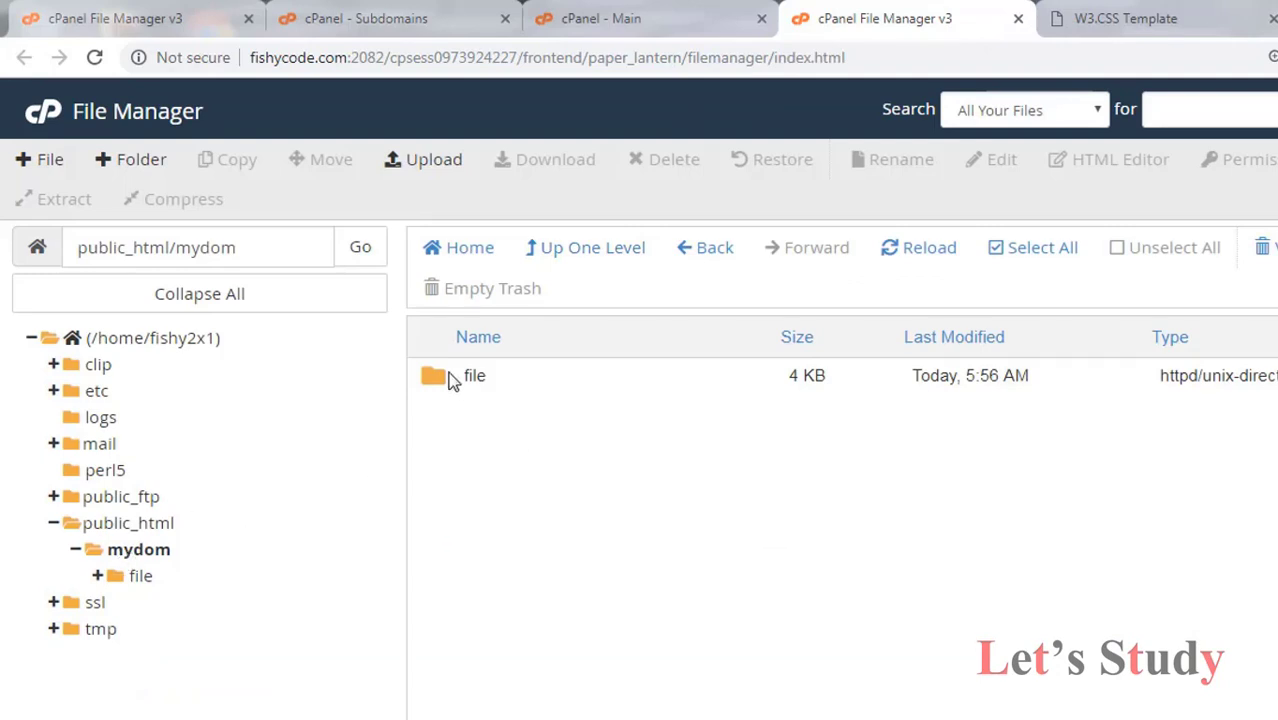
Move all contents of the extracted folder named file up into /public_html/mydom.
double_click(452, 378)
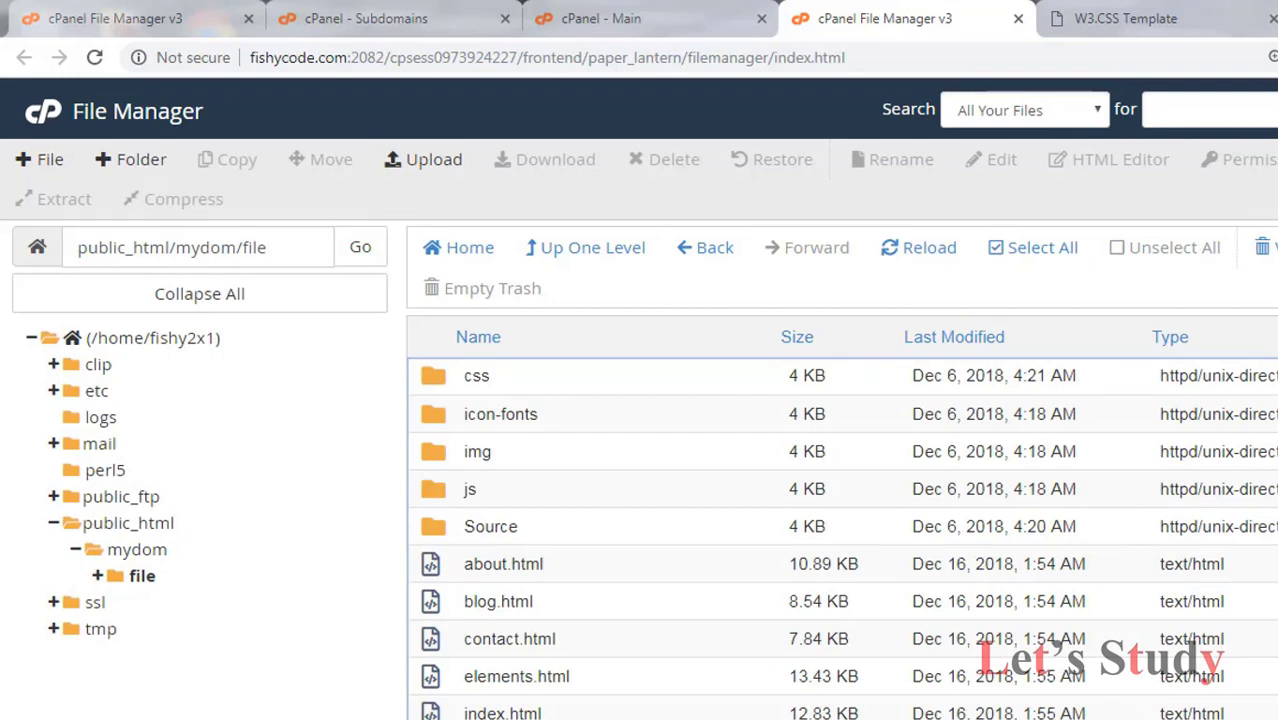
click(1030, 248)
right_click(589, 424)
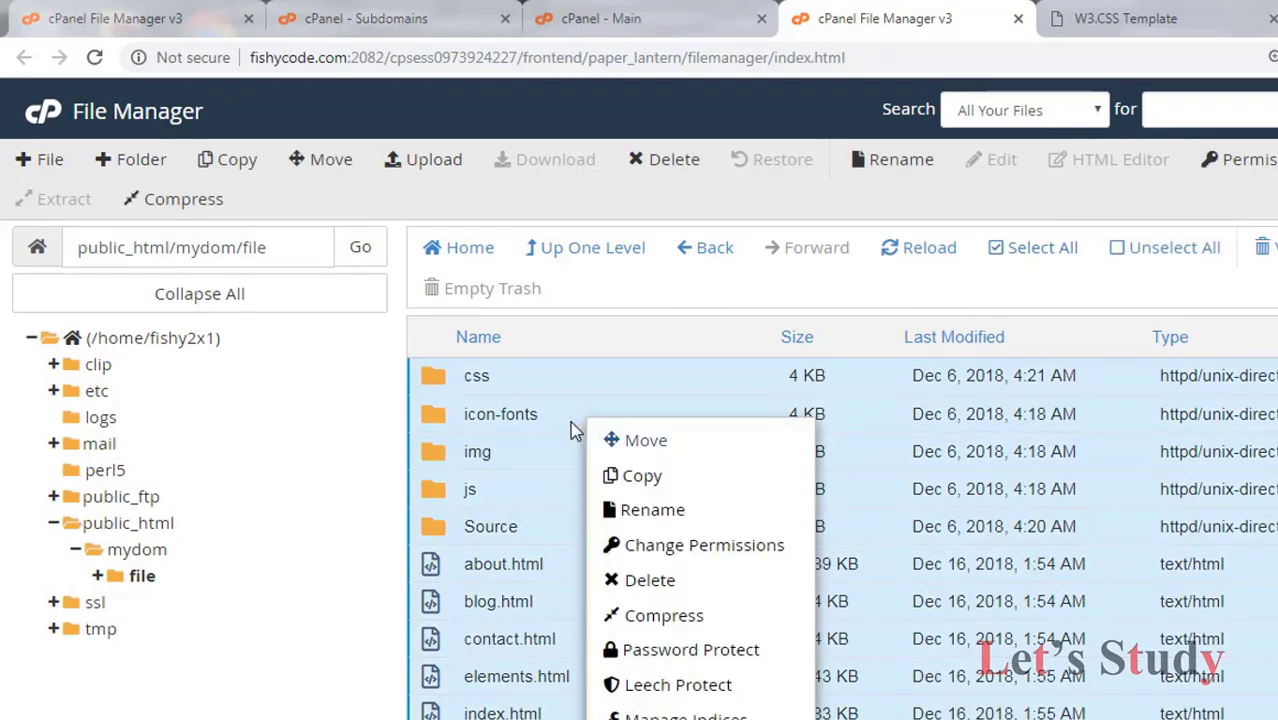
click(655, 459)
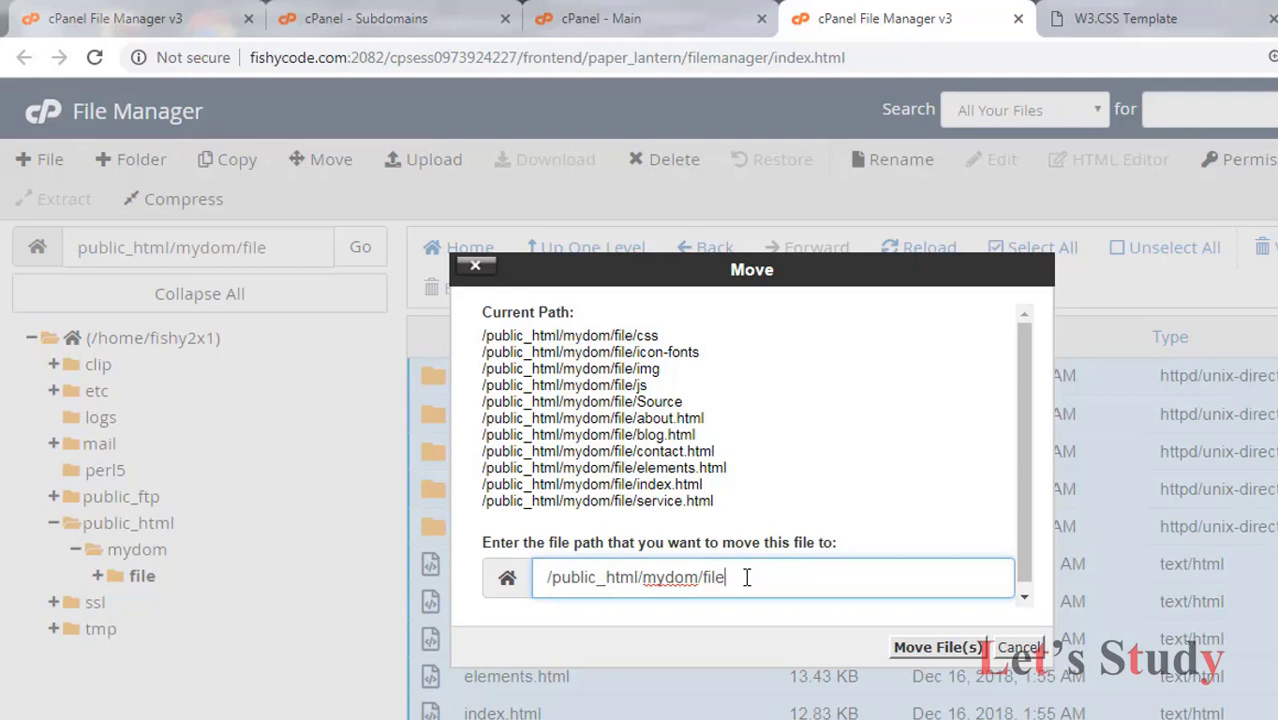
key(BackSpace)
key(BackSpace)
click(950, 650)
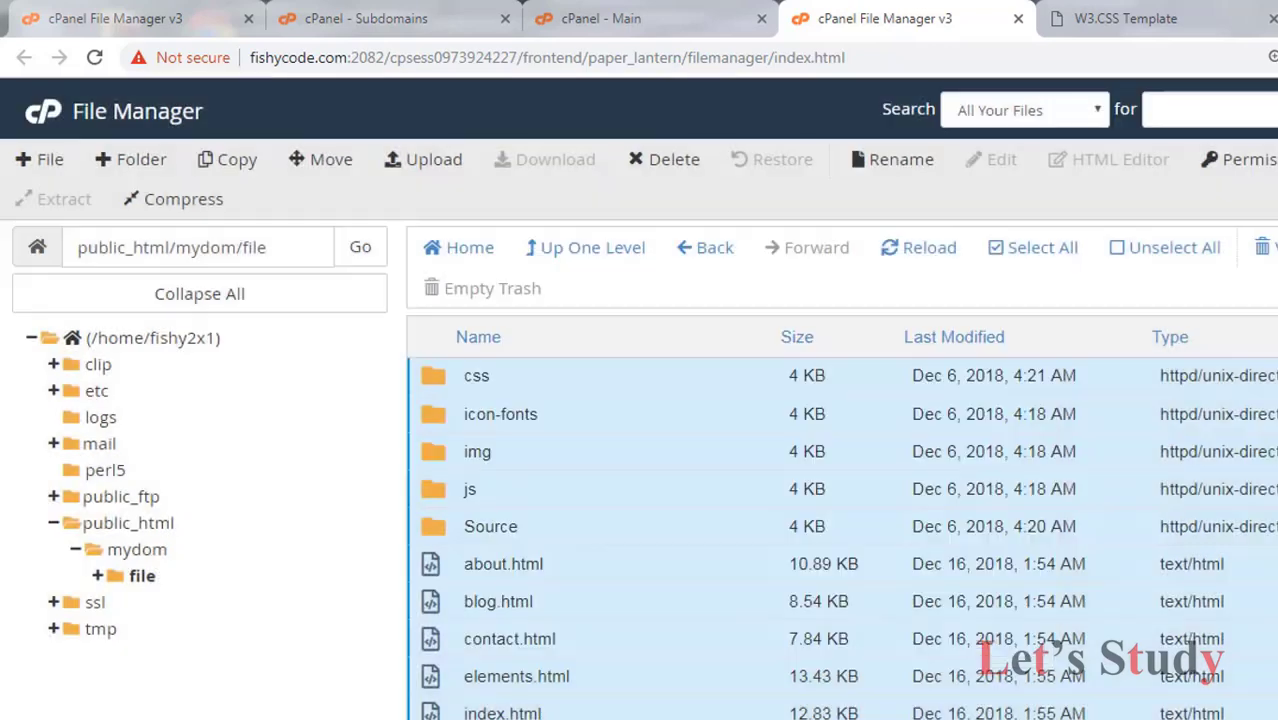
Return to the mydom folder and move its emptied subfolder named file to the trash.
click(714, 250)
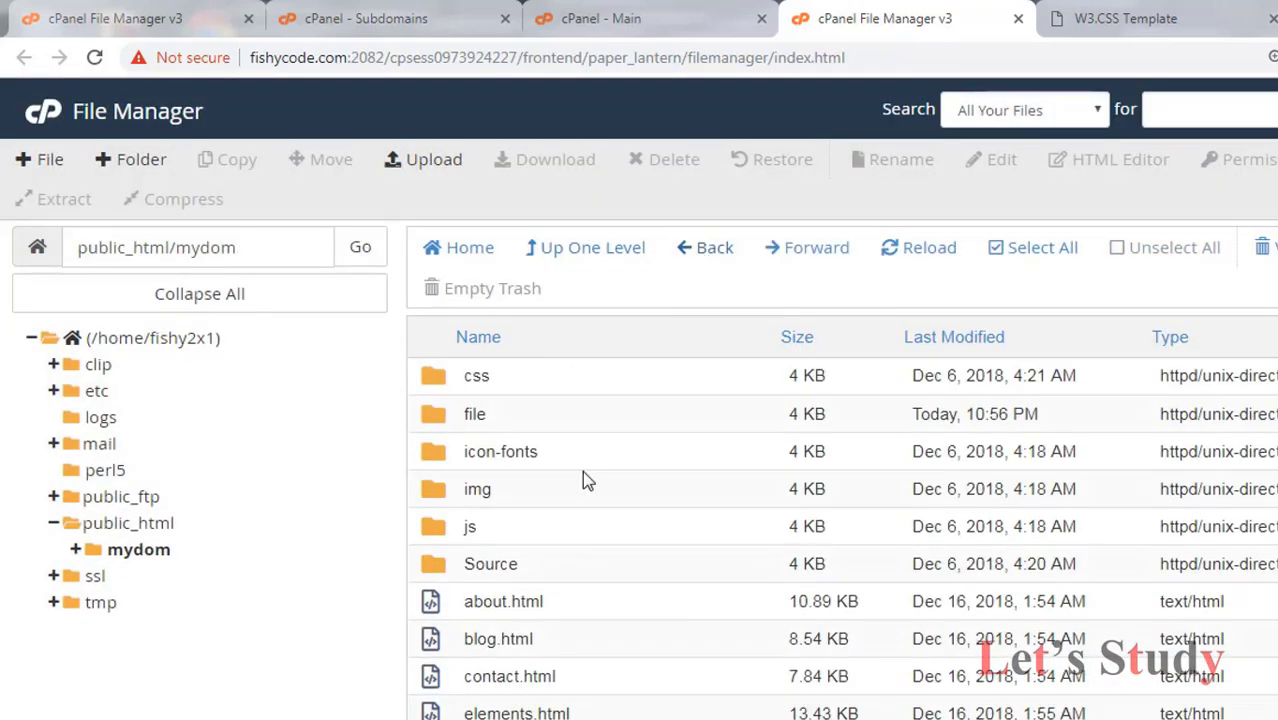
right_click(437, 419)
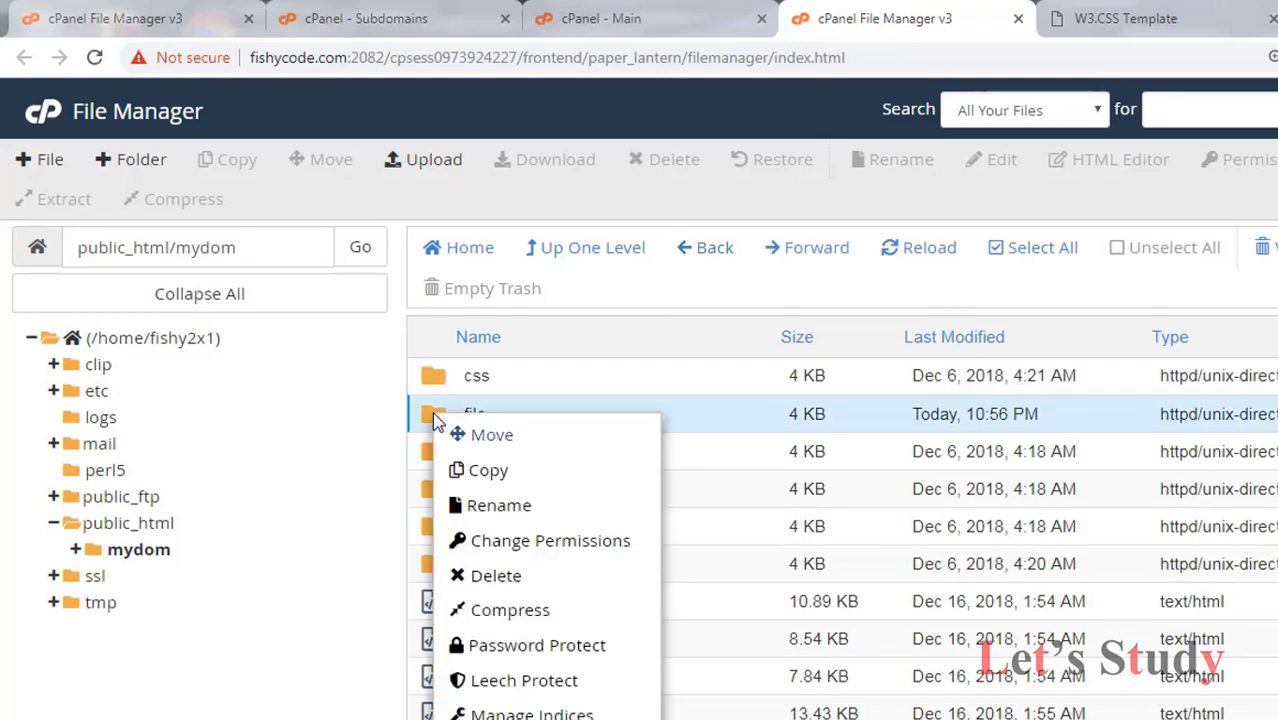
click(532, 576)
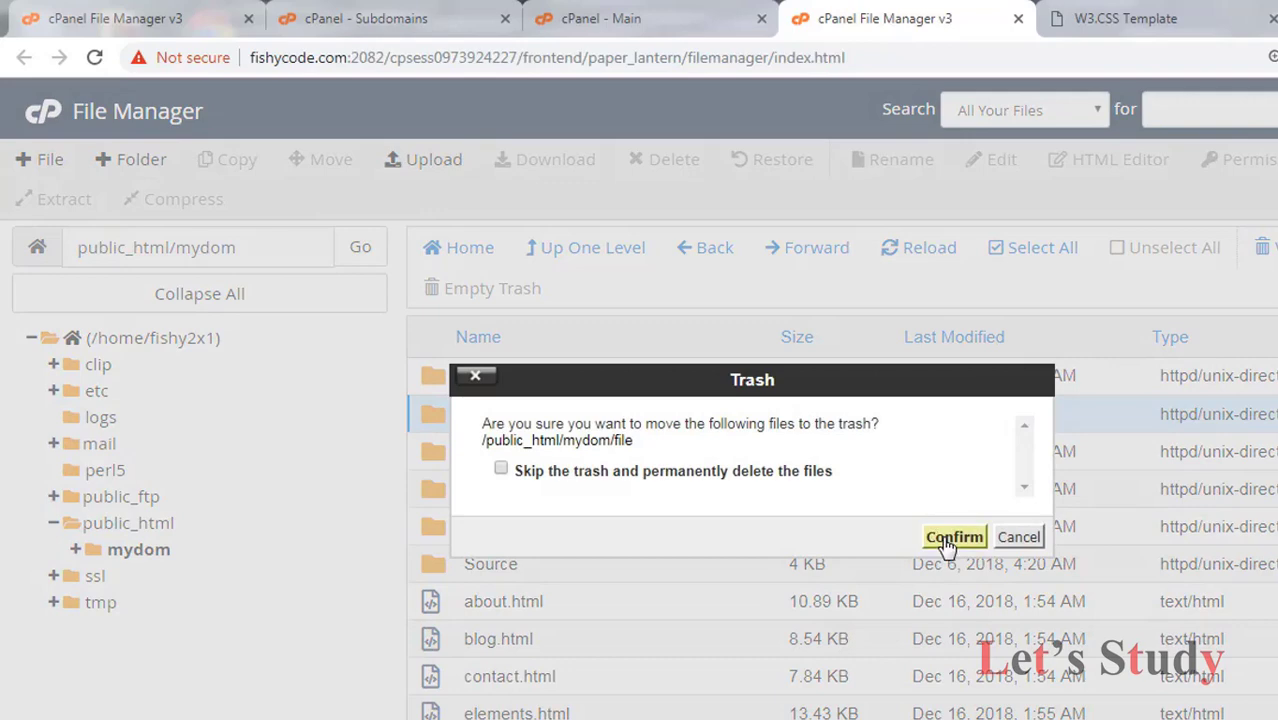
click(950, 537)
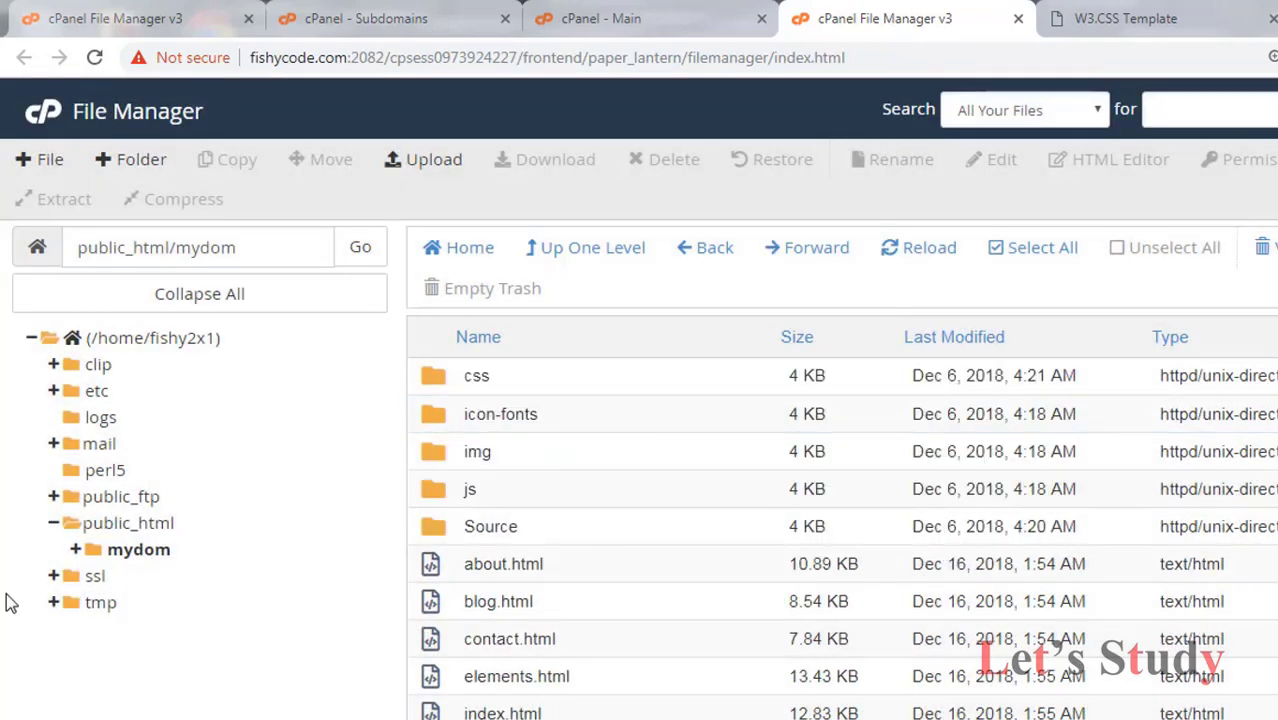
Check the website files in the mydom folder of public_html and open mydom.fishycode.com in a new browser tab.
click(120, 526)
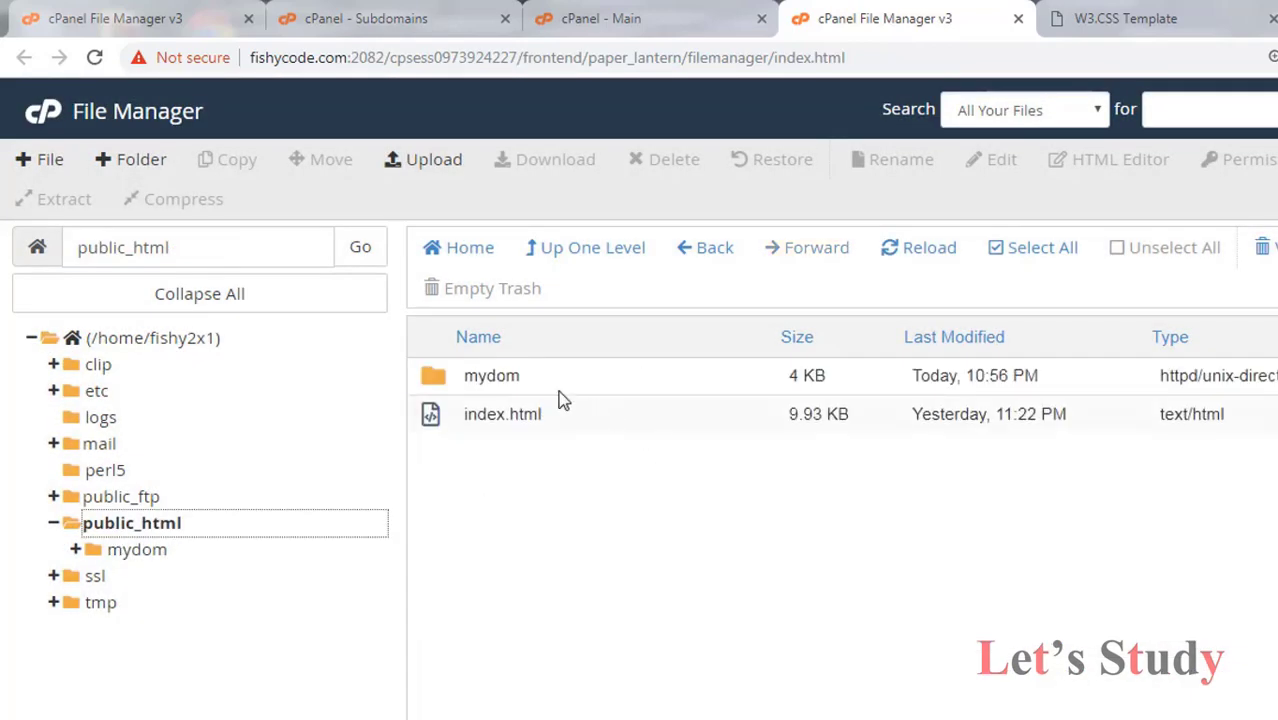
double_click(443, 379)
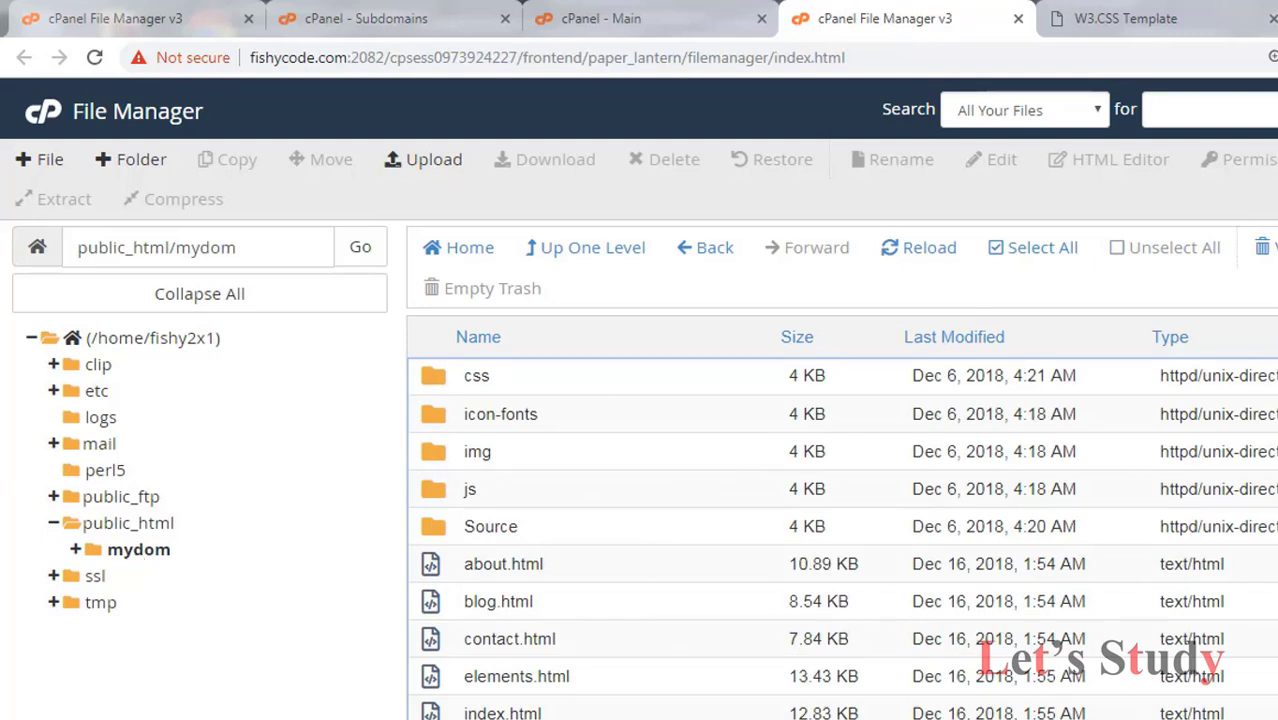
key(ctrl+t)
text(m)
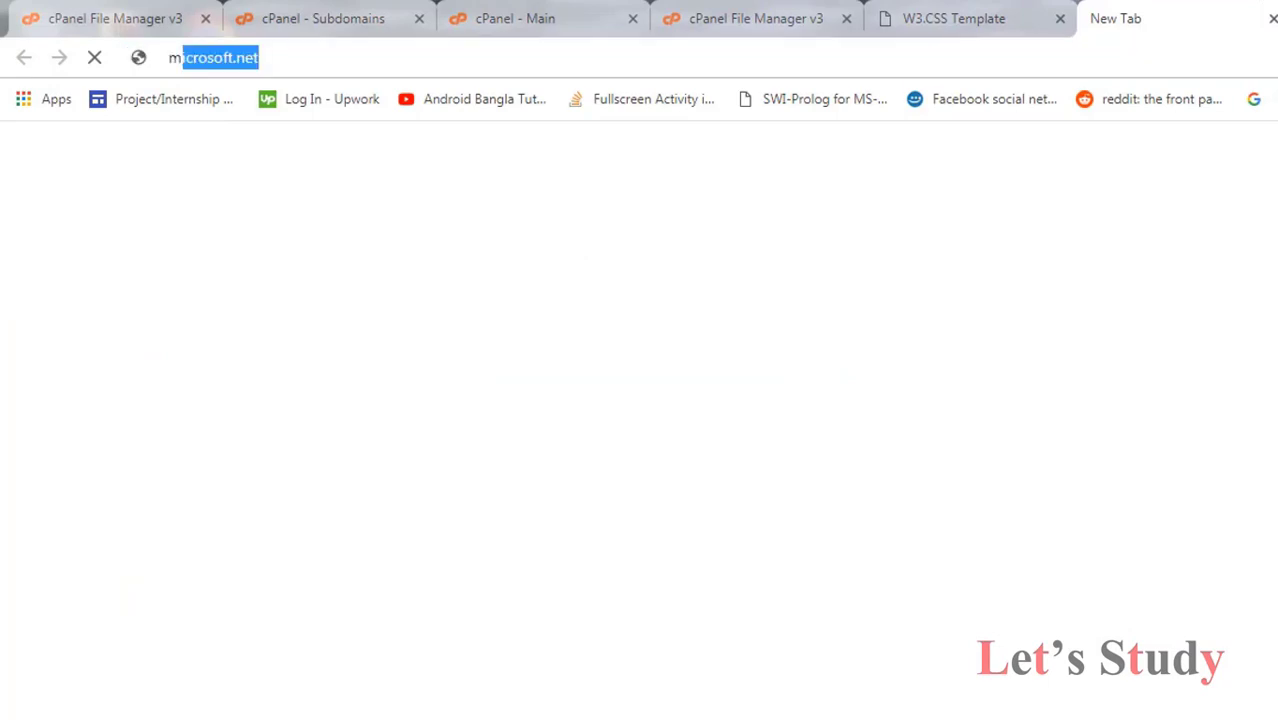
text(ydom.)
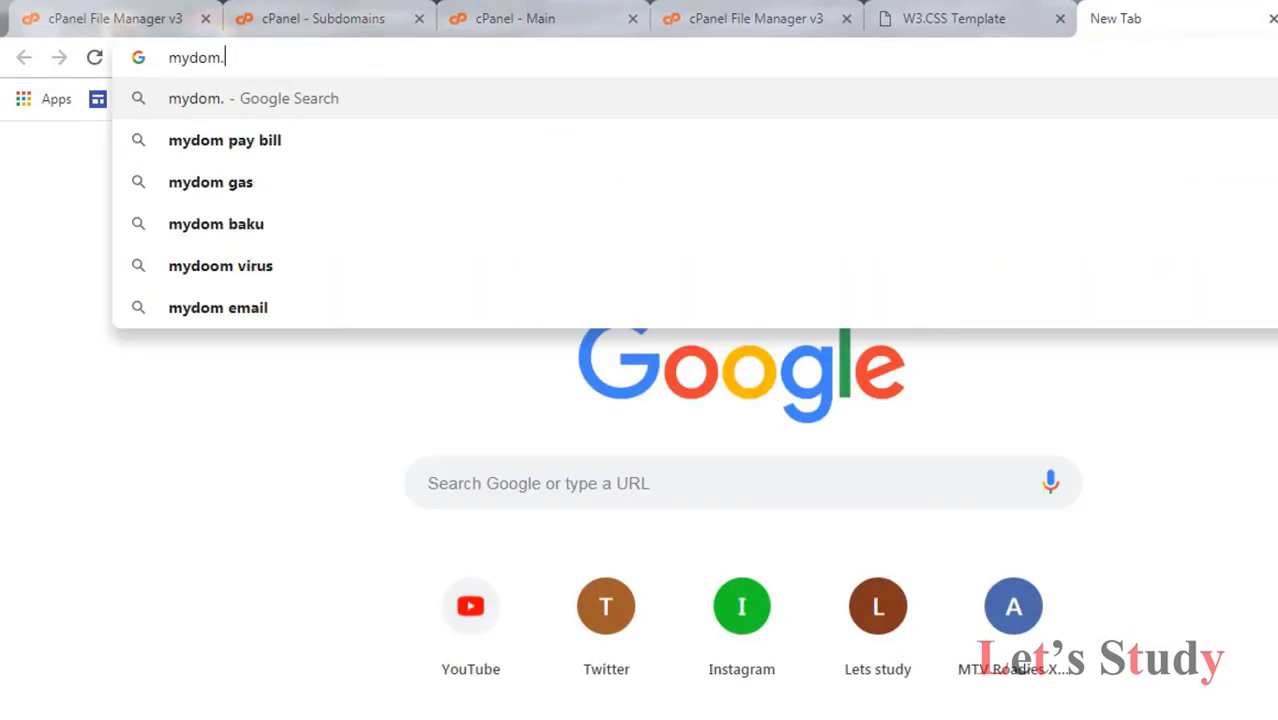
text(fishycode.com)
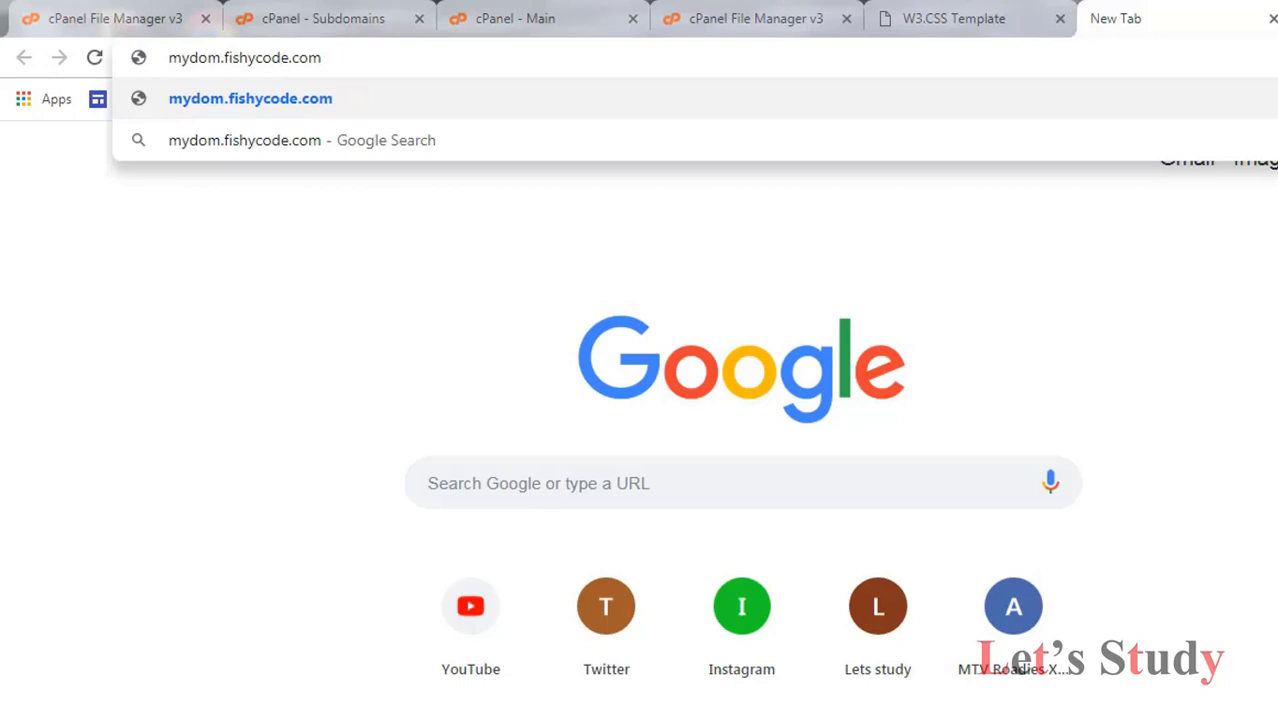
key(Return)
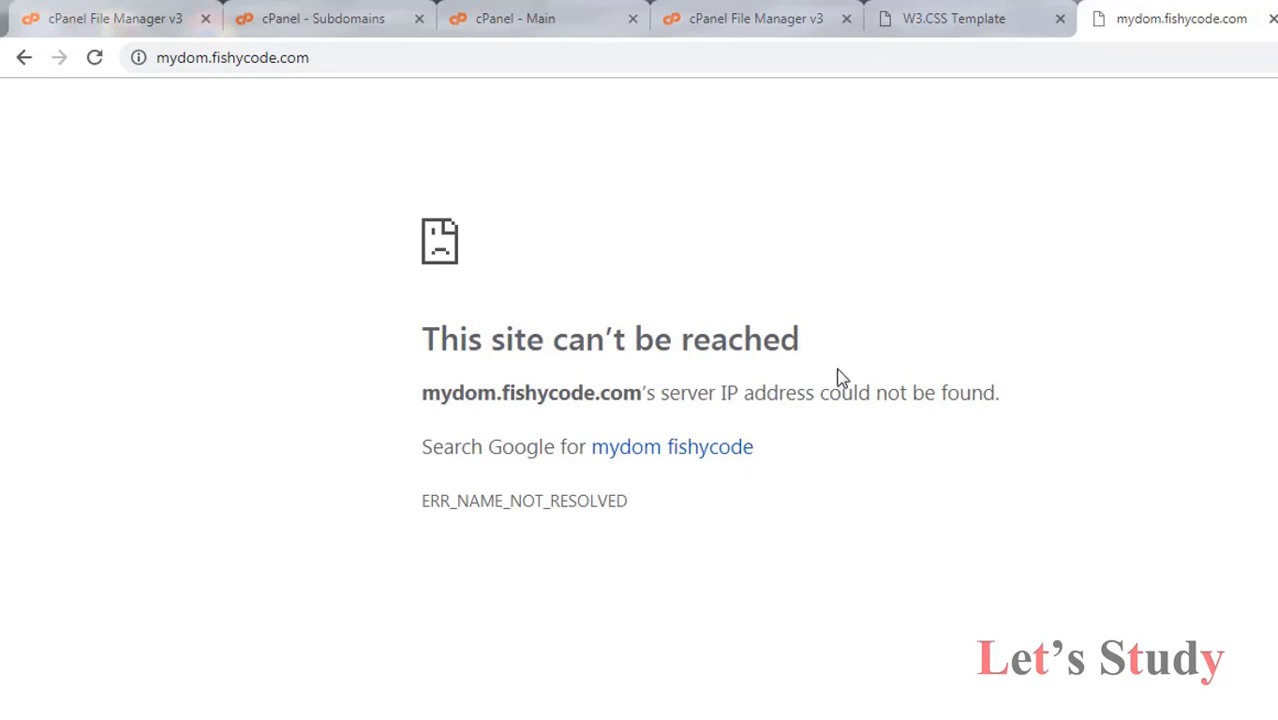
click(785, 15)
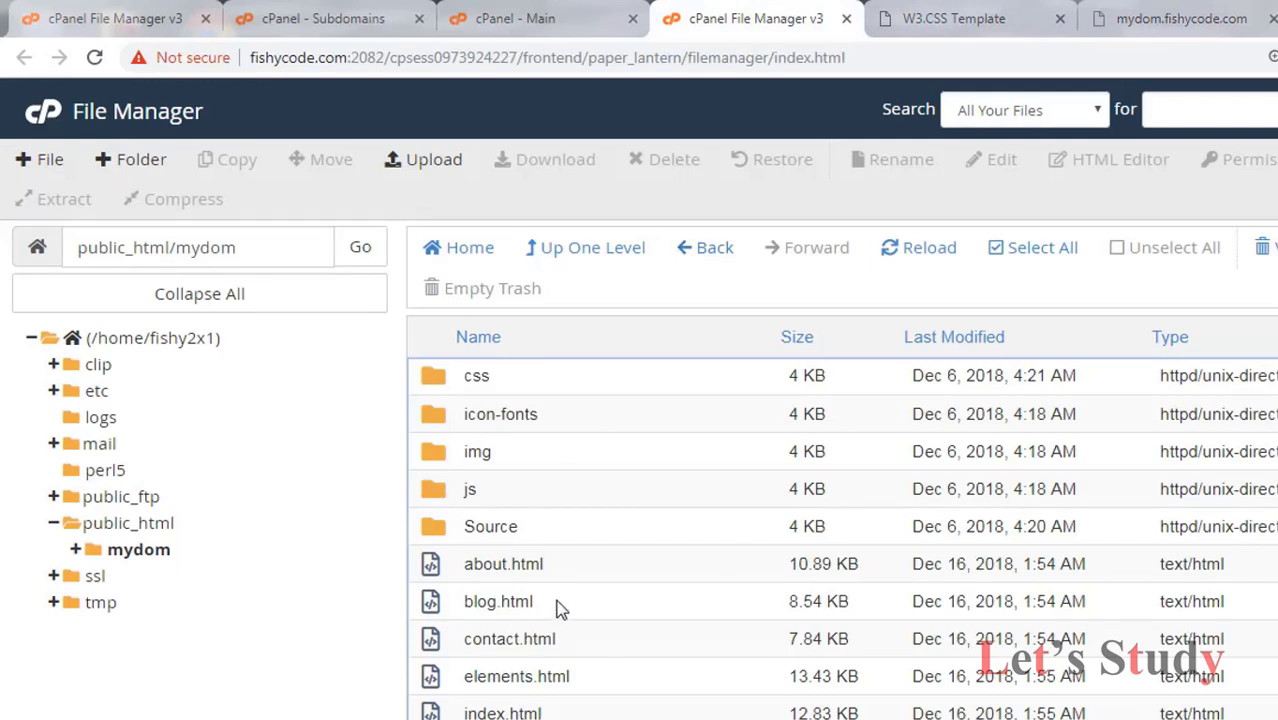
click(1180, 18)
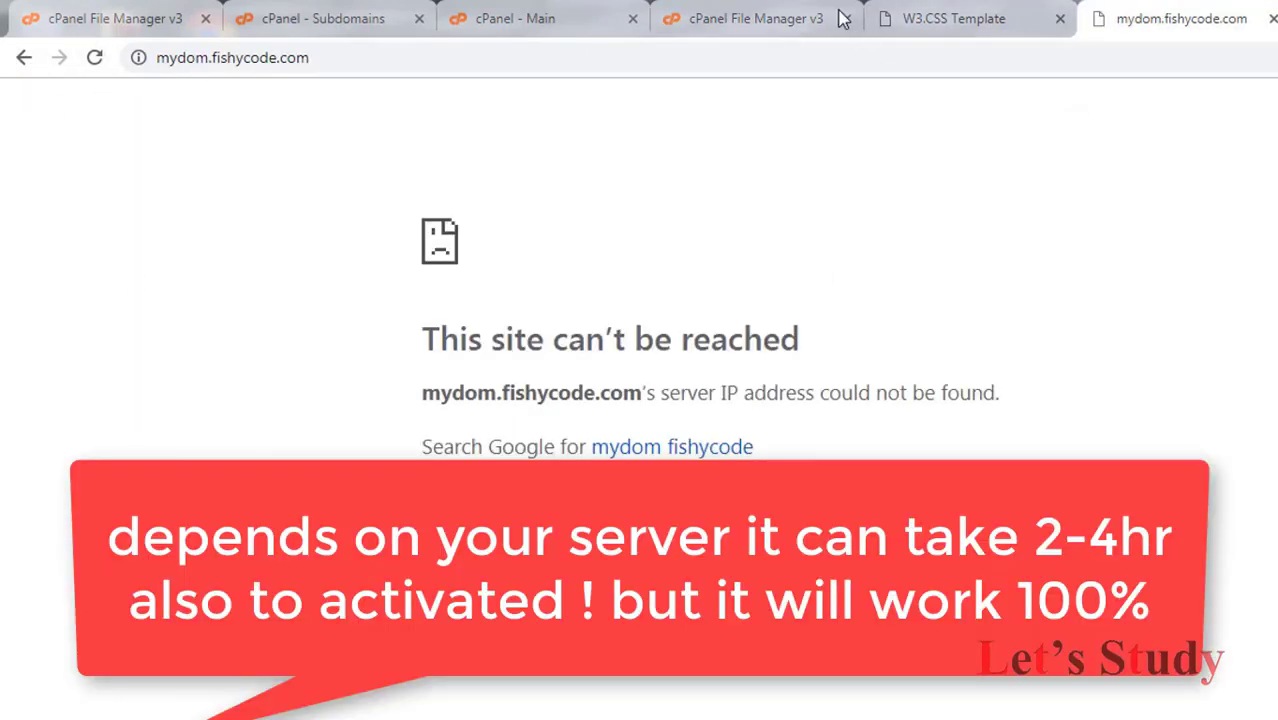
click(800, 18)
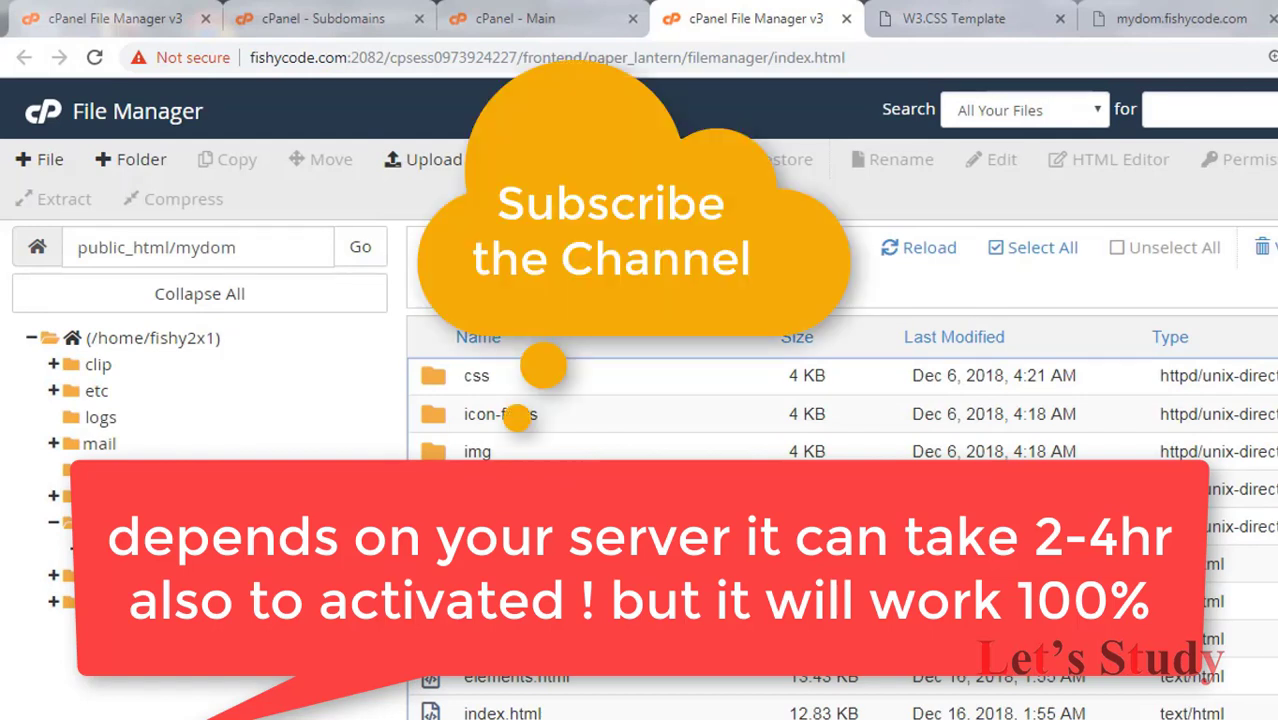
click(1175, 18)
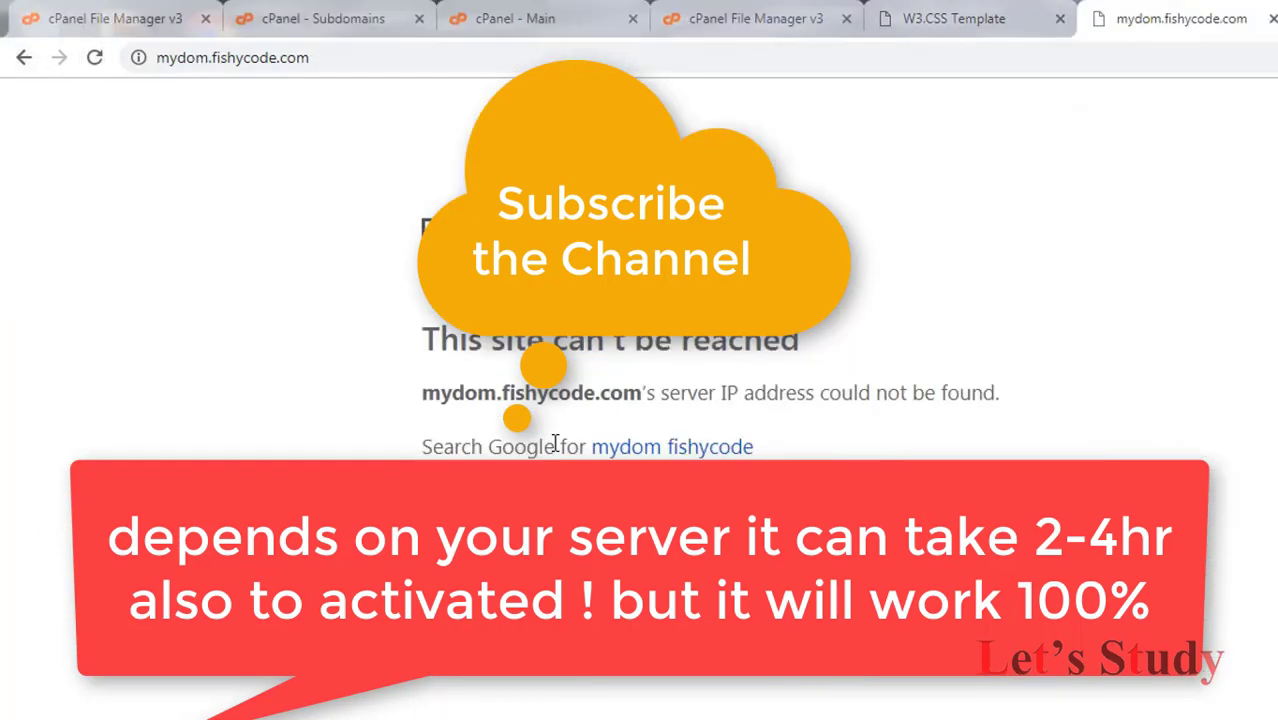
click(788, 22)
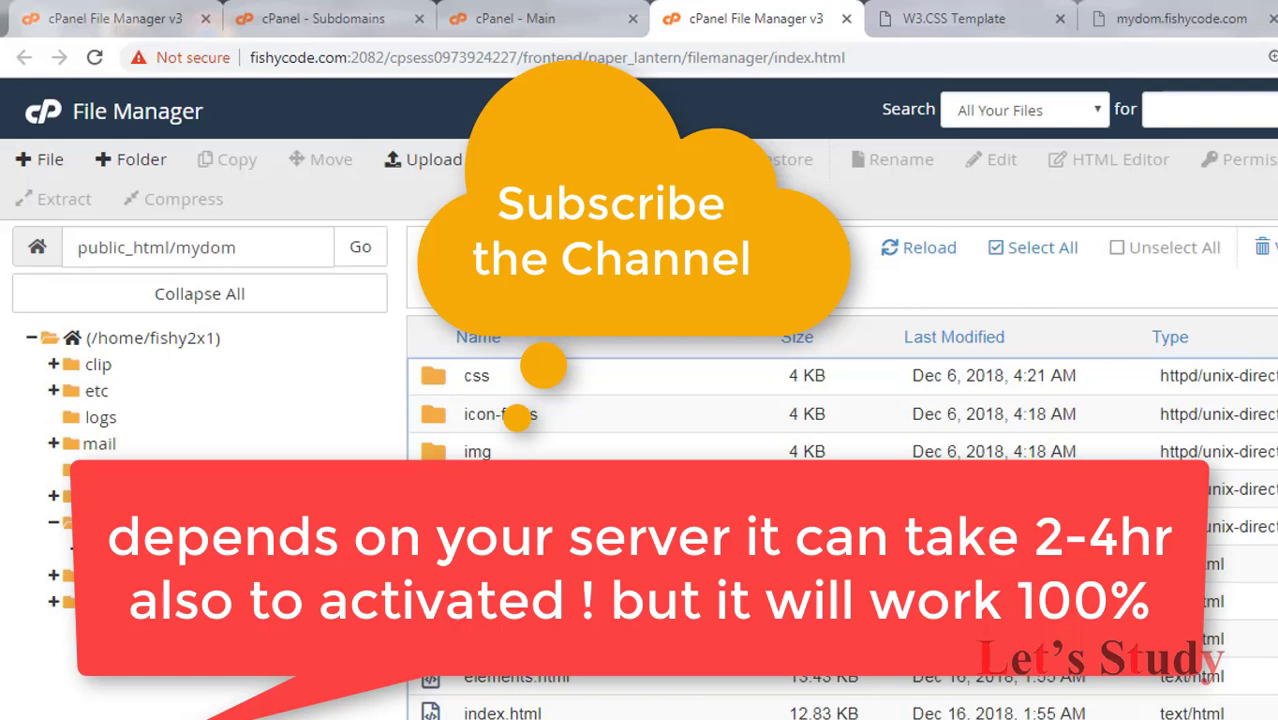